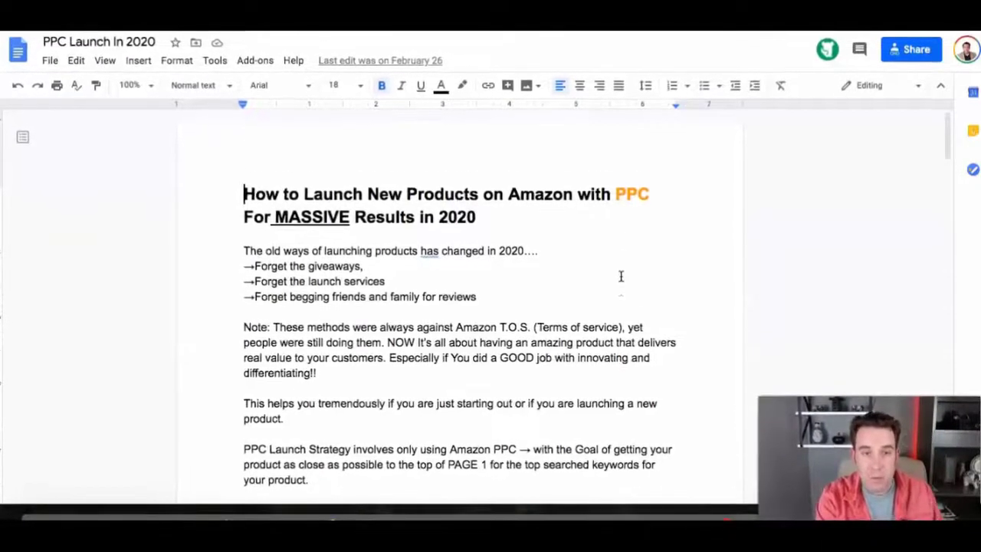
- Read through the PPC launch document down to the list of five campaigns and their daily budgets
scroll(622, 276, down, 1)
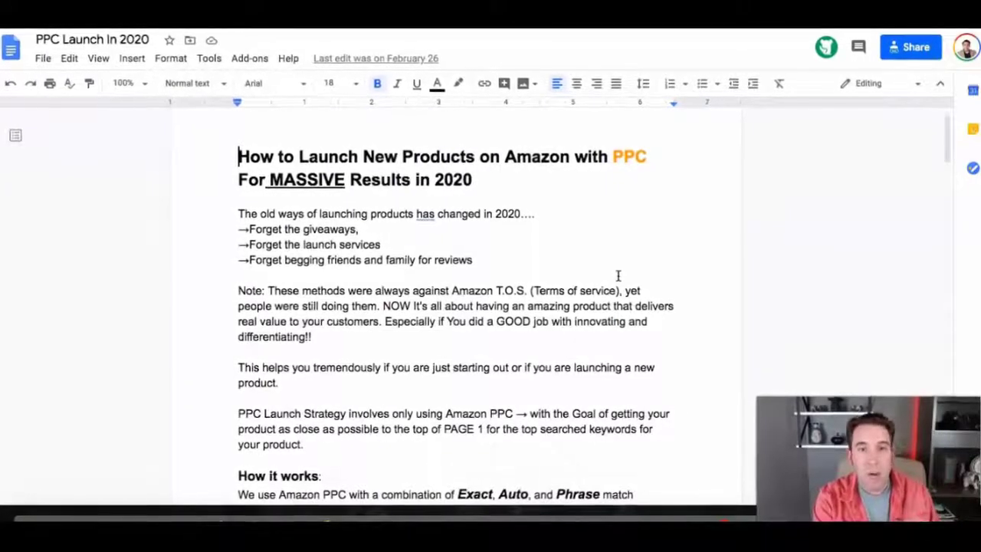
scroll(620, 276, down, 2)
scroll(616, 276, down, 5)
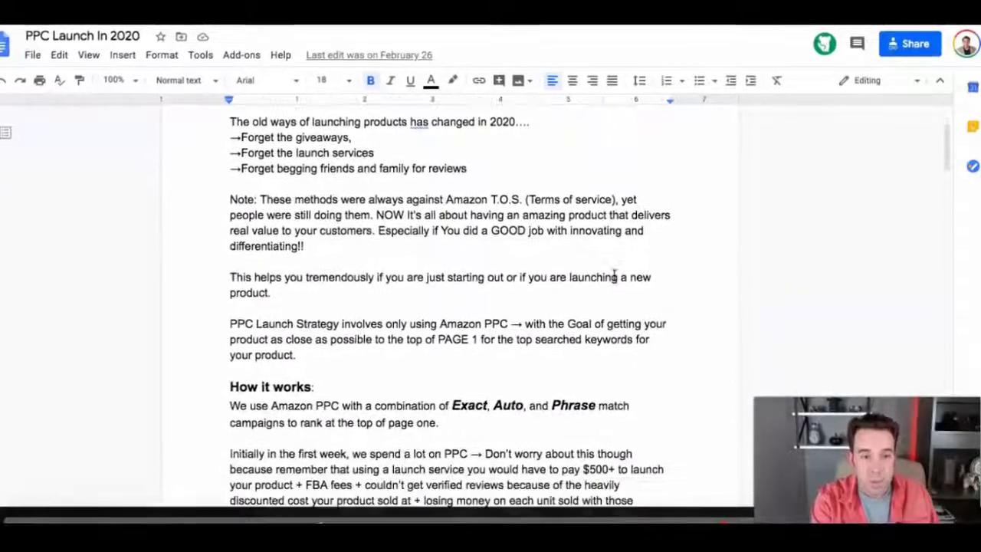
scroll(610, 274, down, 10)
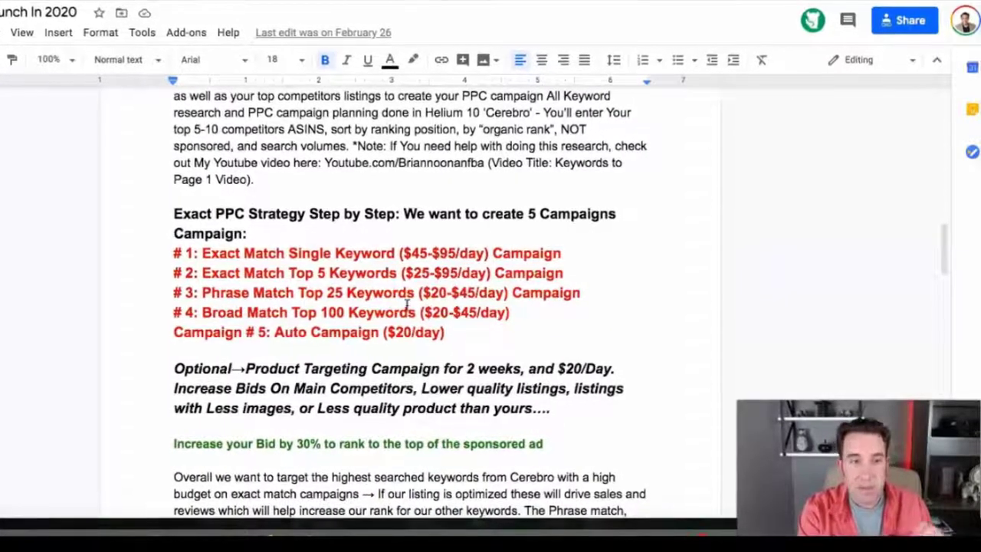
scroll(404, 305, down, 1)
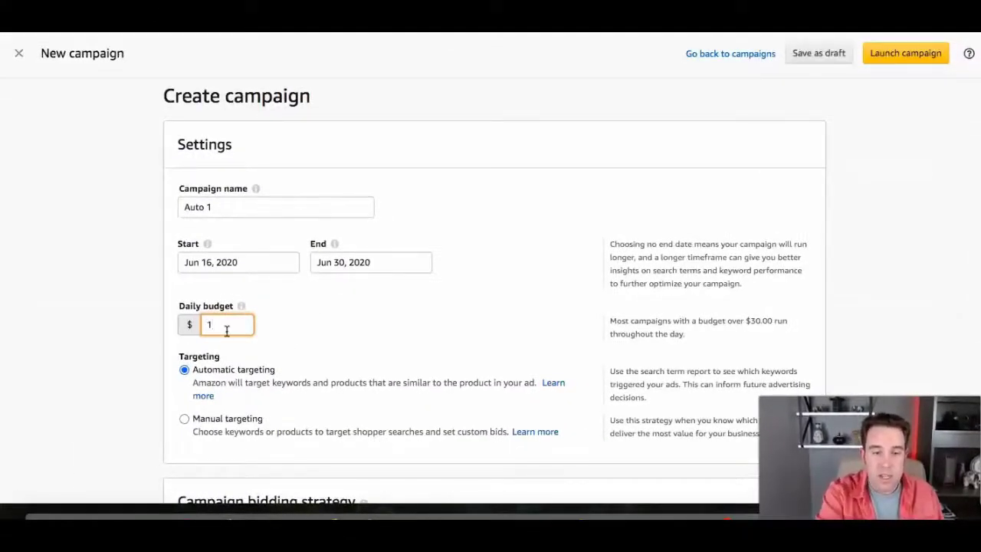
- Set the Auto 1 campaign's daily budget to $15.00 and look over the Amazon search results for biodegradable trash bags
click(350, 325)
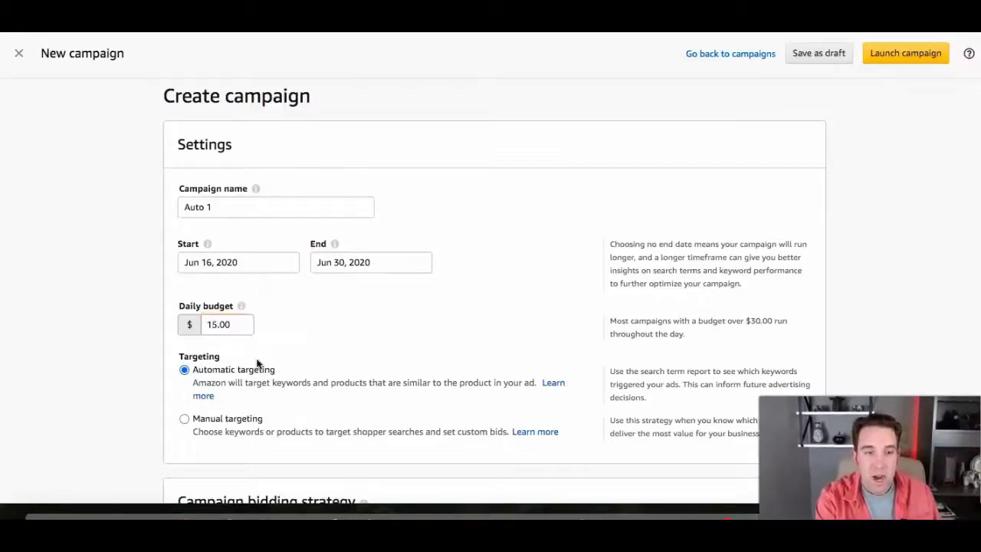
scroll(484, 346, down, 5)
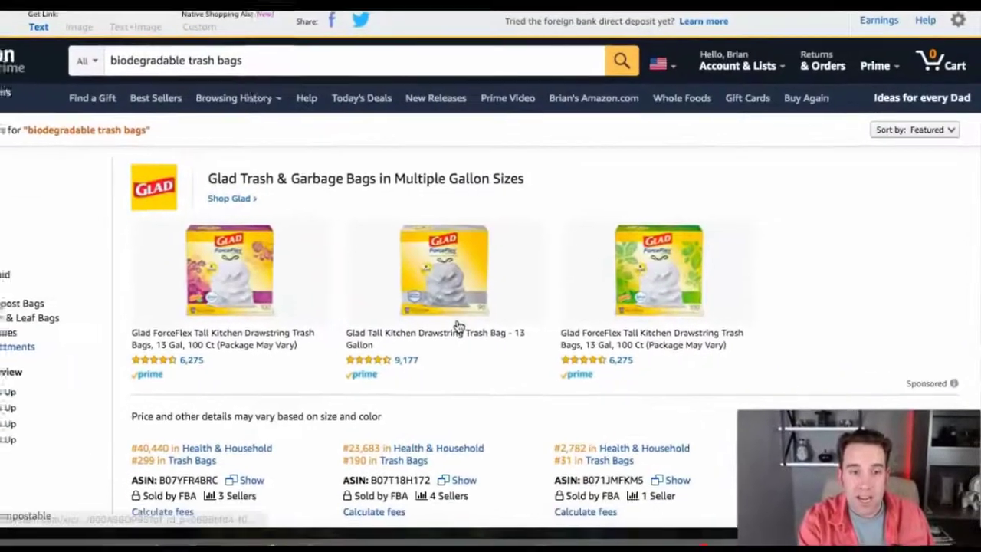
scroll(409, 273, down, 3)
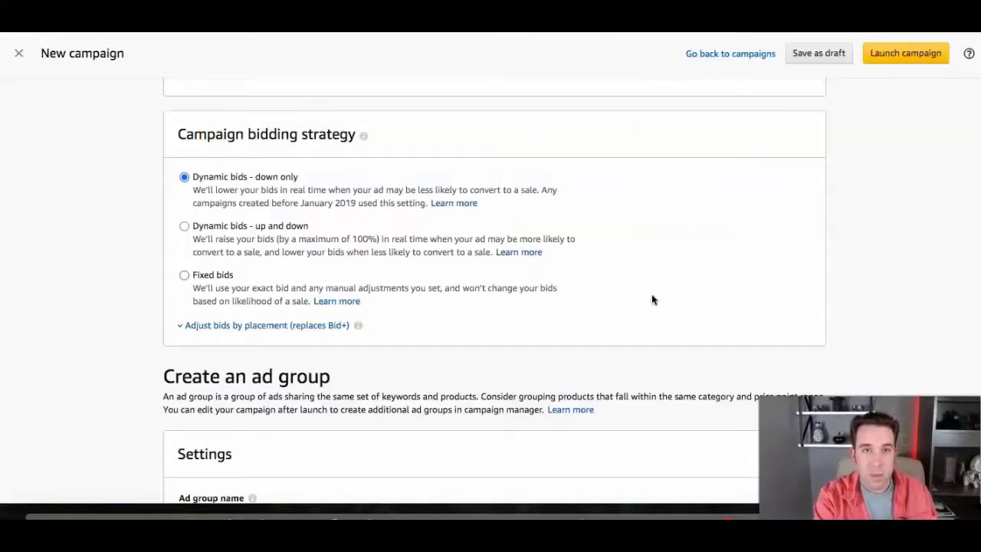
- Name the campaign's ad group Auto 1
scroll(652, 299, down, 4)
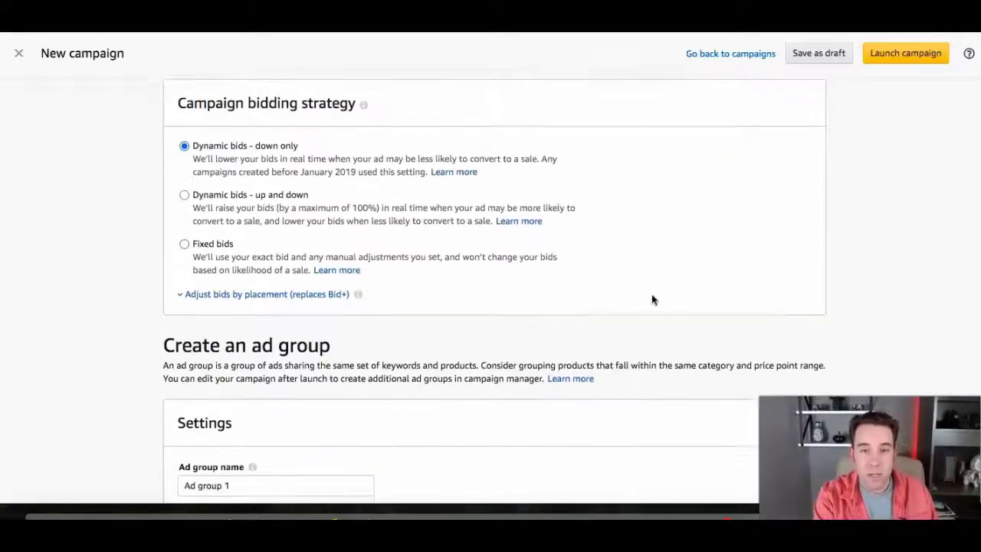
drag(238, 236, 170, 240)
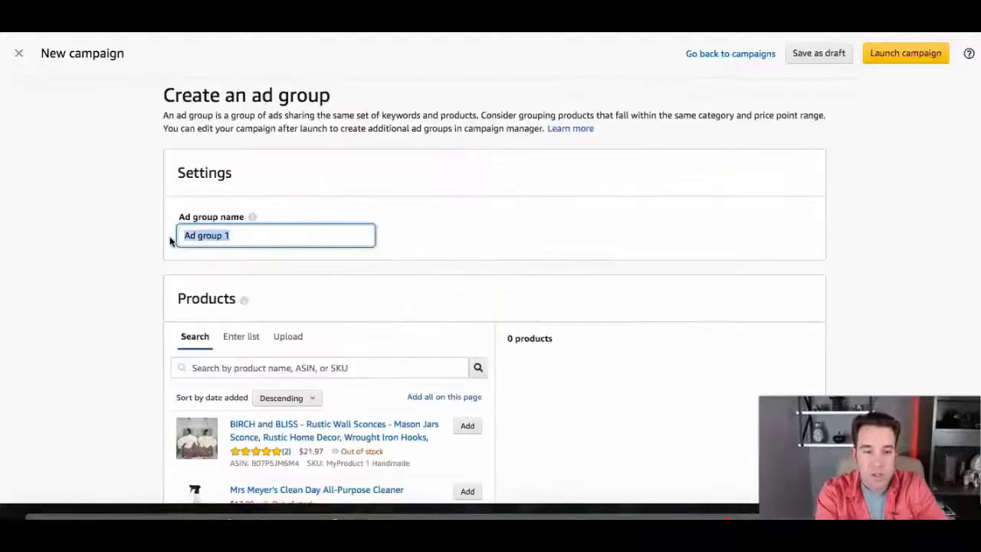
text(Auto)
click(494, 279)
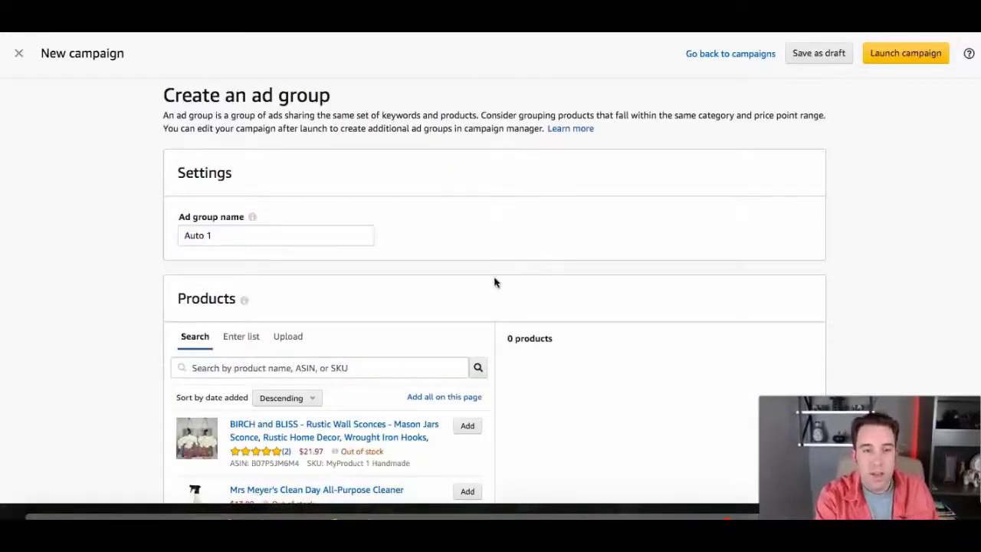
- Find the Biodegradable Dinnerware Set (SKU Eco Bloom) in the product list and add it to the ad group
scroll(437, 401, down, 3)
scroll(437, 401, down, 7)
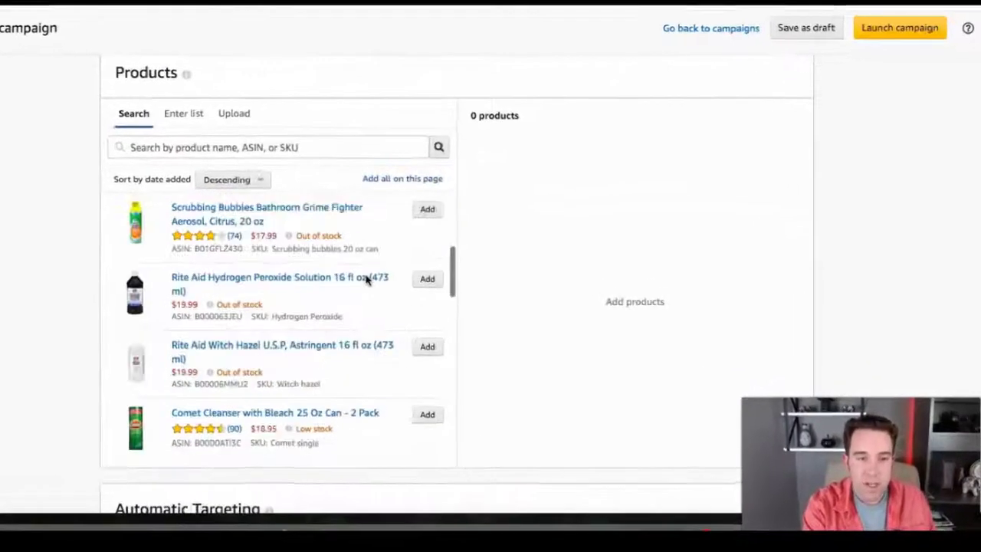
click(464, 247)
scroll(501, 355, down, 1)
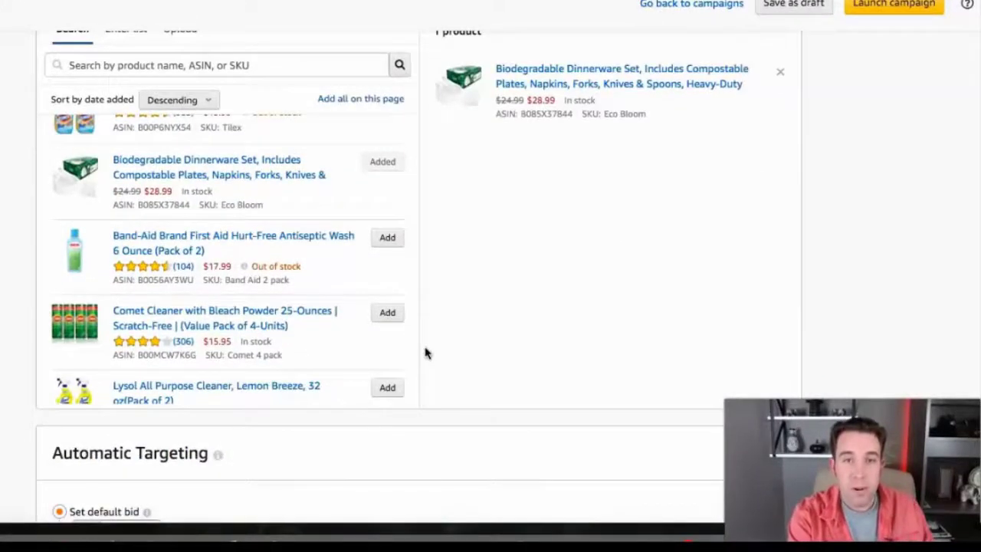
- Set the default bid for automatic targeting to $1.22
scroll(427, 352, down, 5)
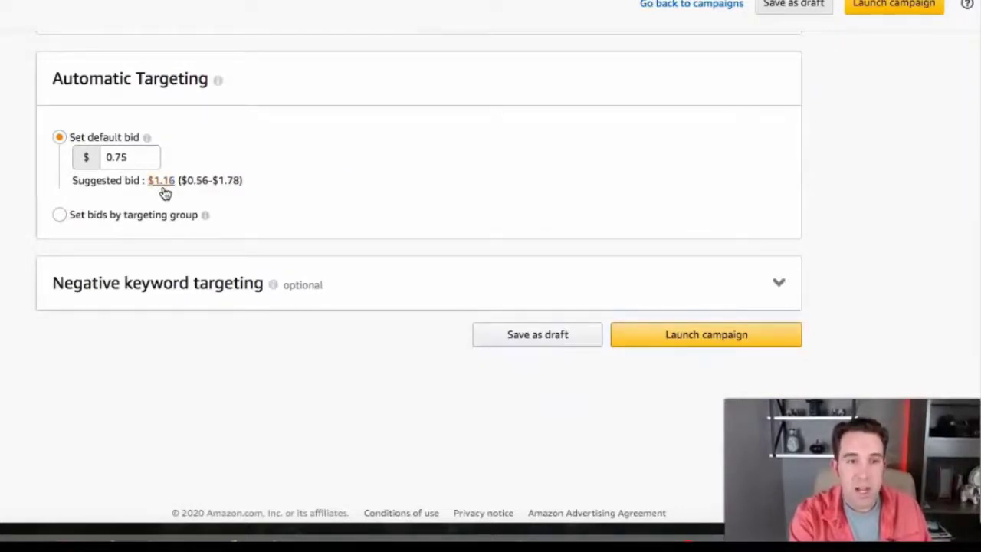
drag(129, 157, 98, 160)
text(1)
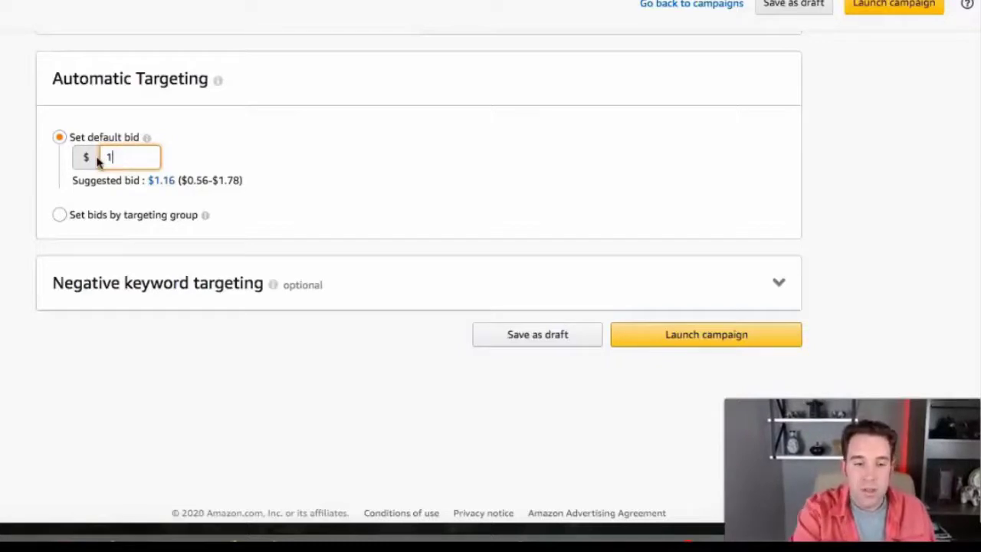
text(.22)
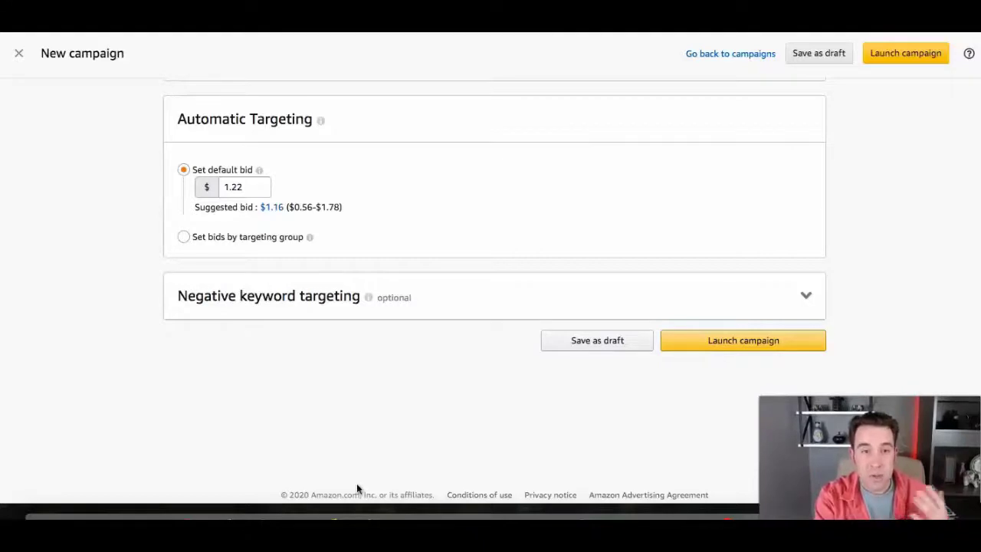
- Rename the campaign as Manual 1 Exact1
scroll(449, 415, up, 5)
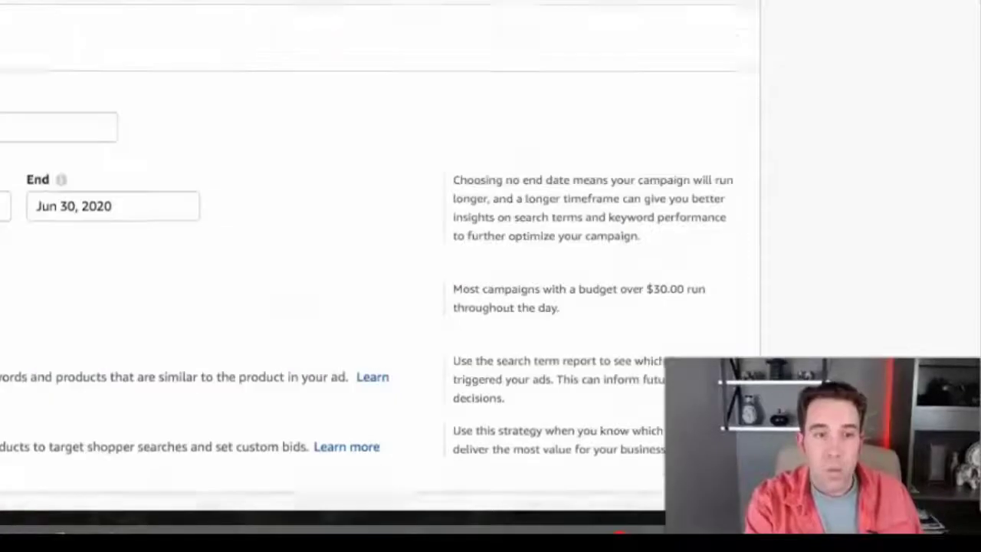
scroll(380, 267, down, 1)
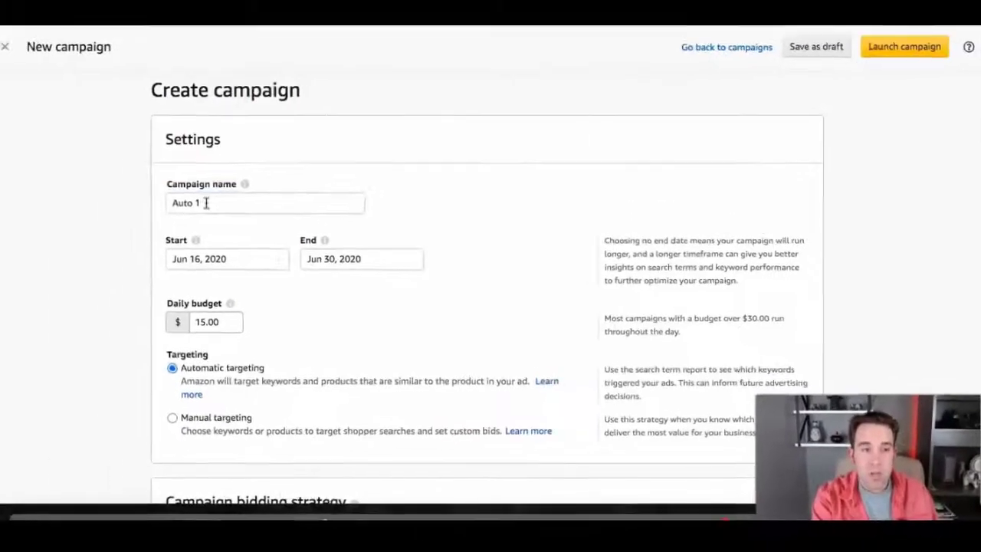
drag(205, 202, 168, 203)
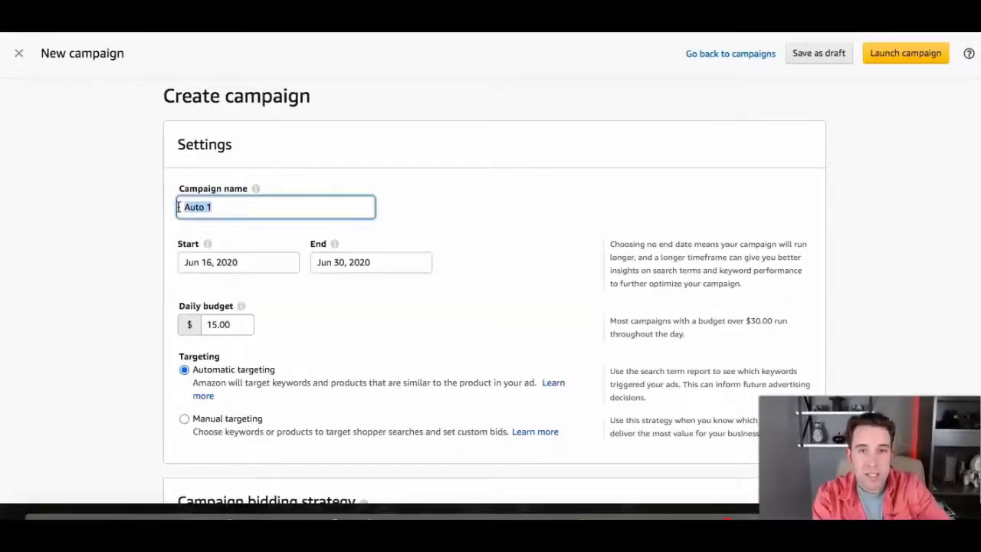
text(Manu1)
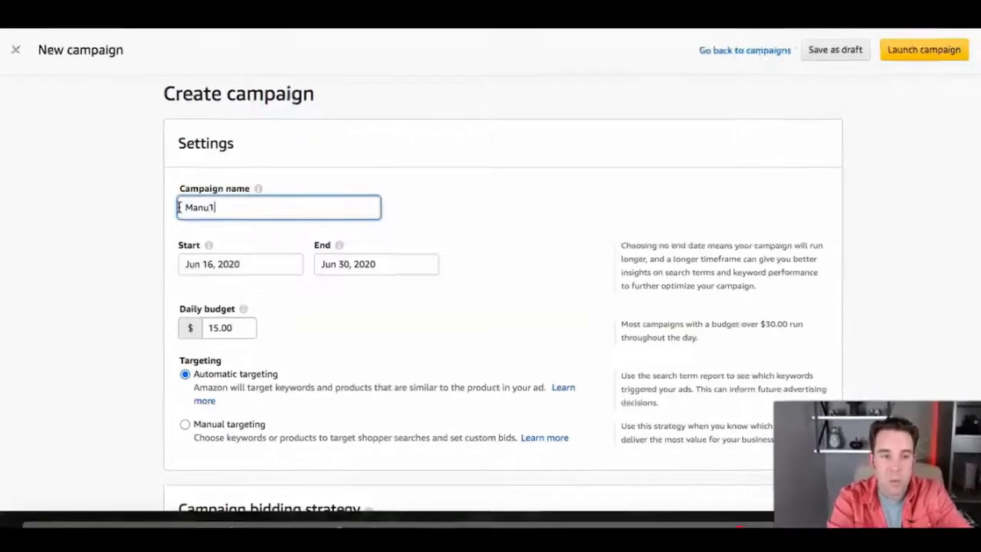
key(BackSpace)
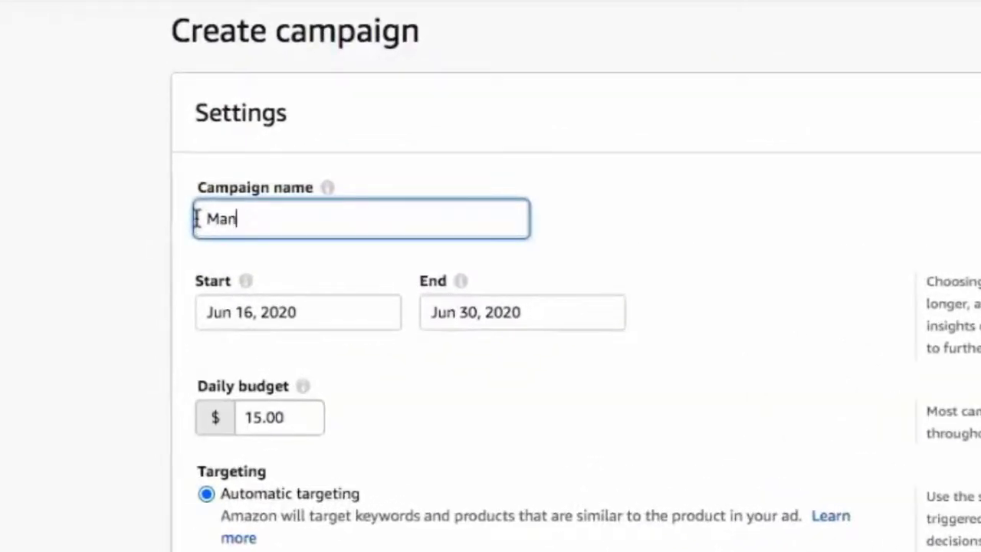
text(ual 1 Exact)
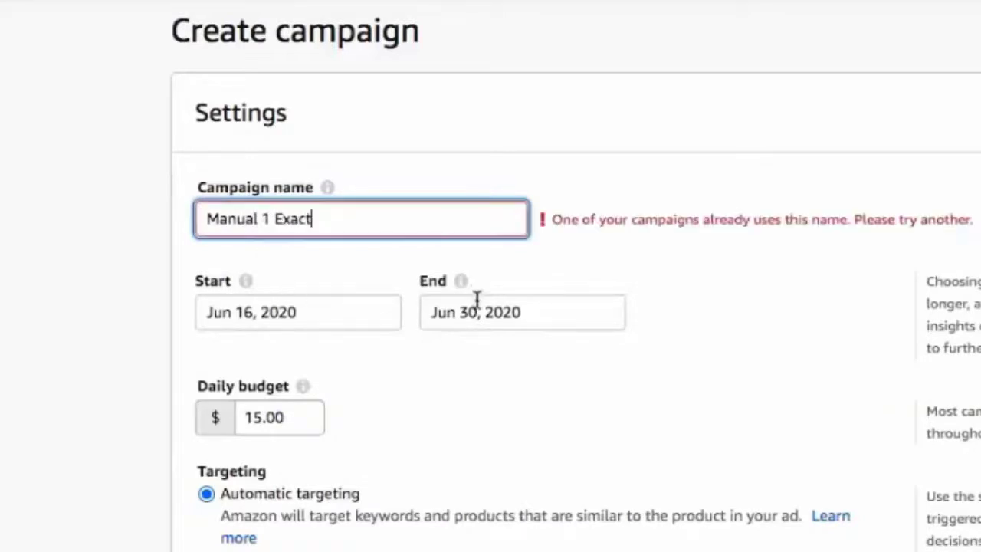
click(480, 307)
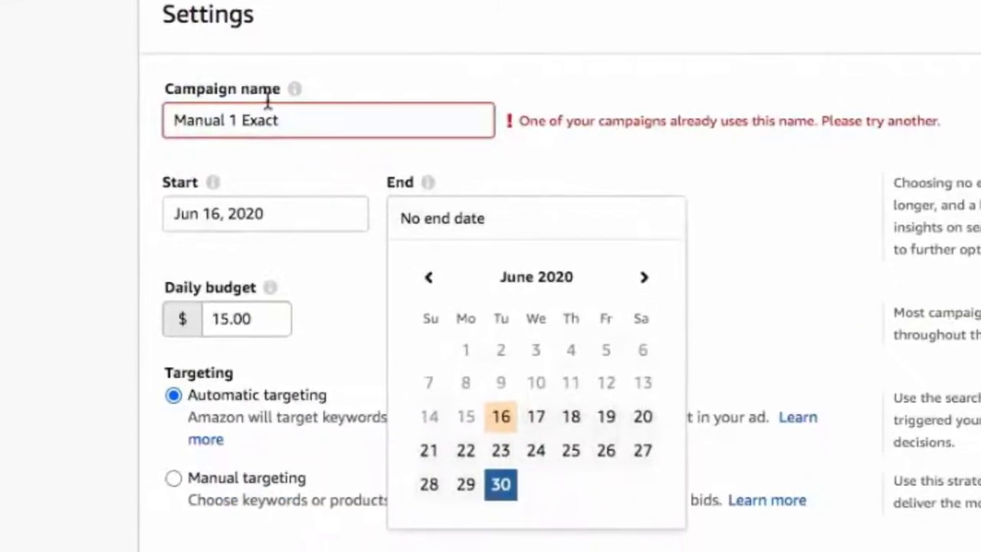
click(280, 120)
text(1)
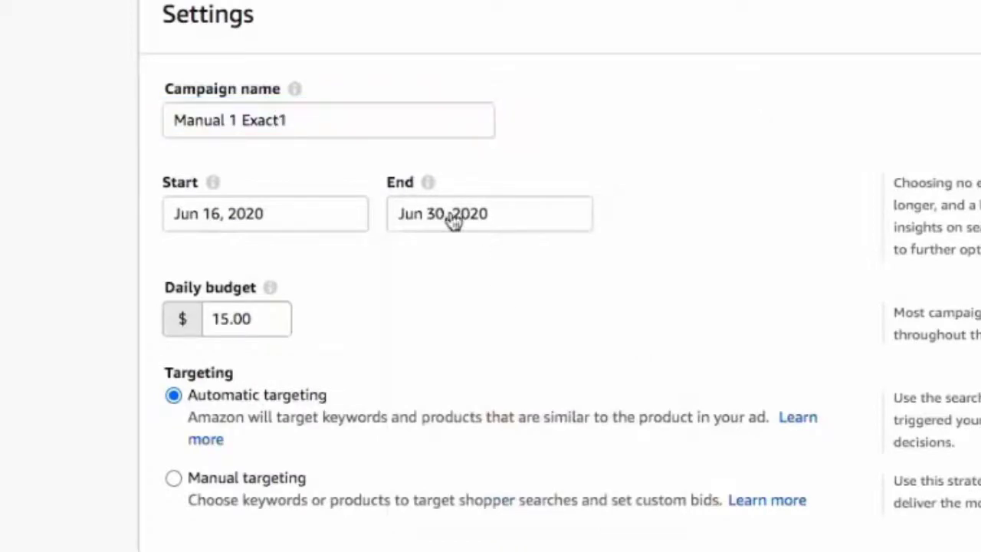
- Choose Jun 30, 2020 as the campaign's end date
click(450, 221)
click(432, 276)
click(431, 276)
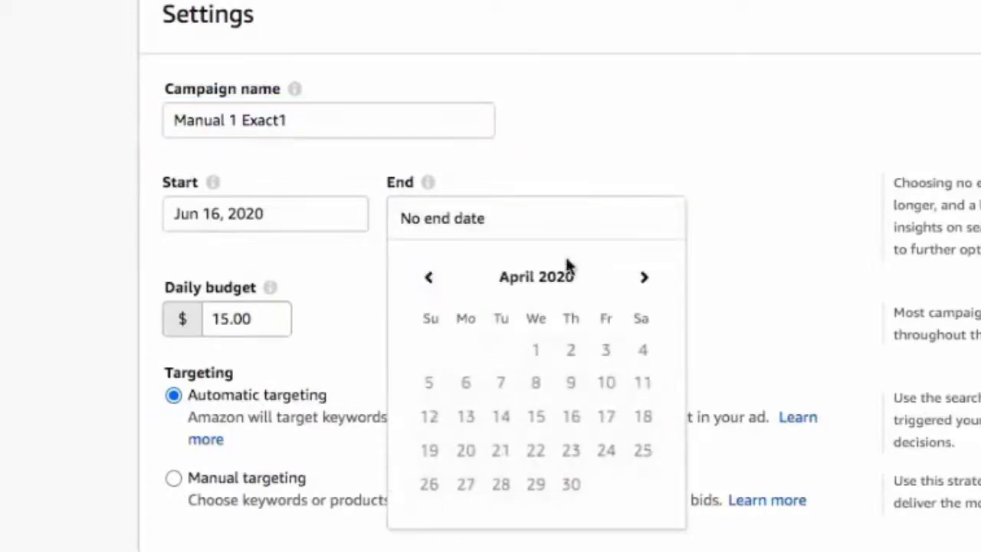
click(643, 278)
click(644, 280)
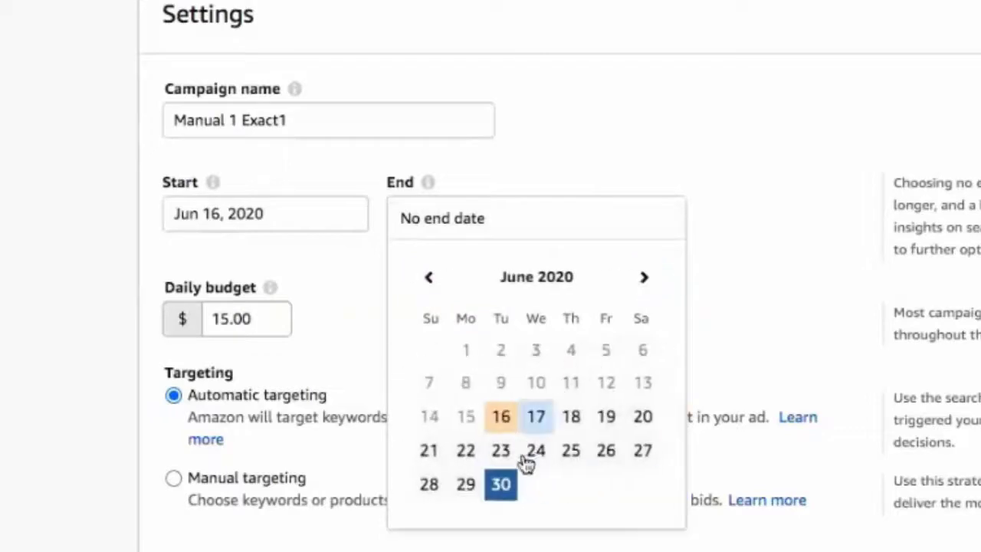
click(506, 486)
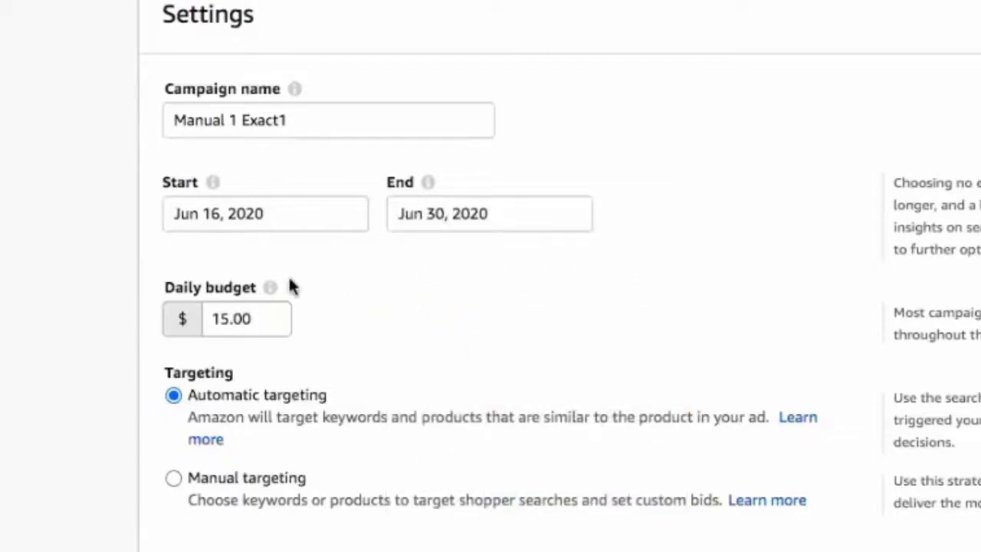
- Set the campaign's daily budget to $20.00 and choose manual targeting
drag(254, 319, 213, 322)
text(20)
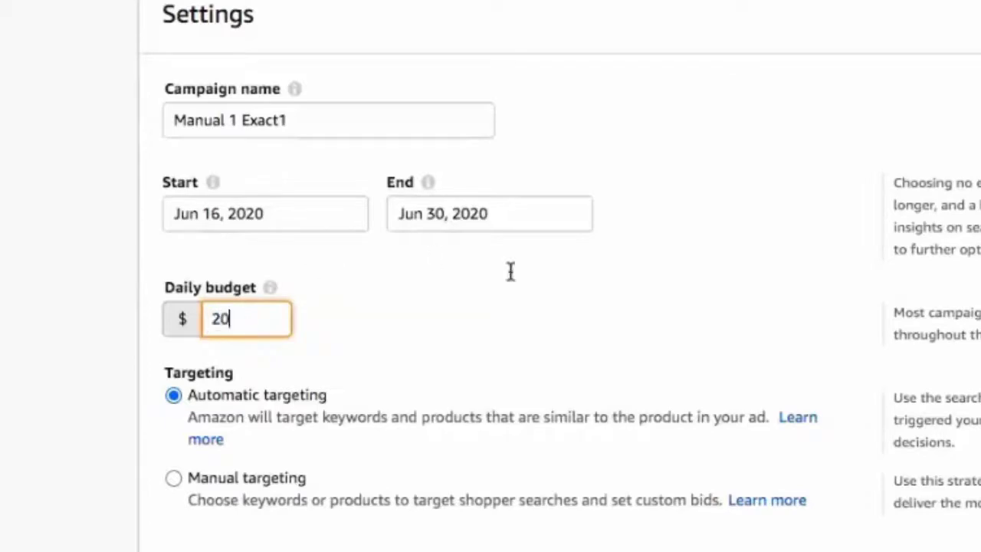
click(424, 369)
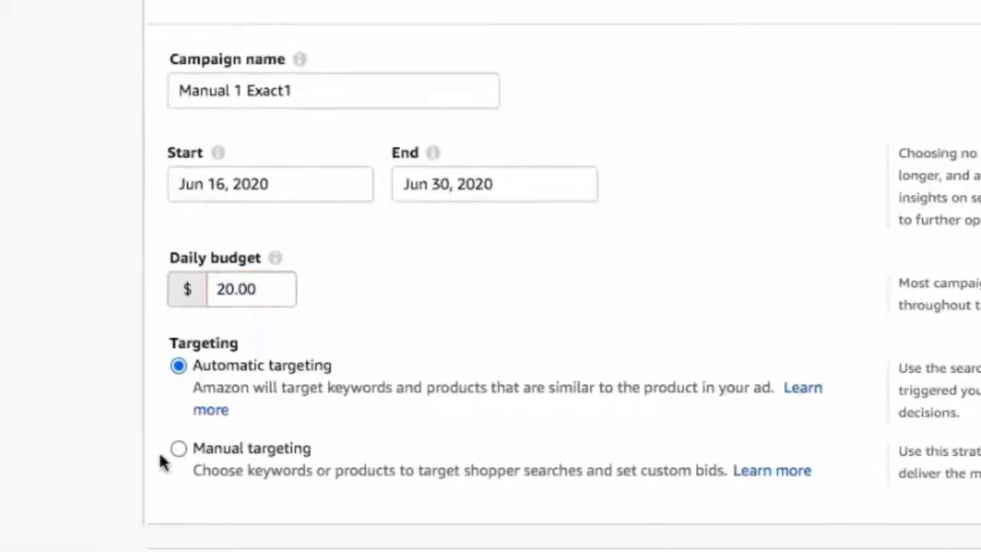
click(174, 478)
- Set the campaign bidding strategy to dynamic bids, up and down
scroll(600, 408, down, 7)
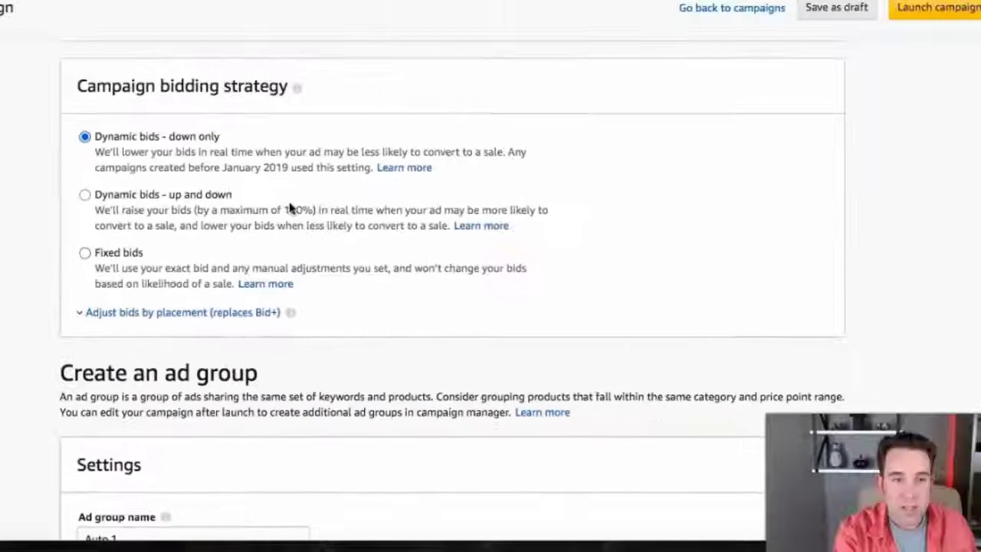
scroll(291, 253, down, 2)
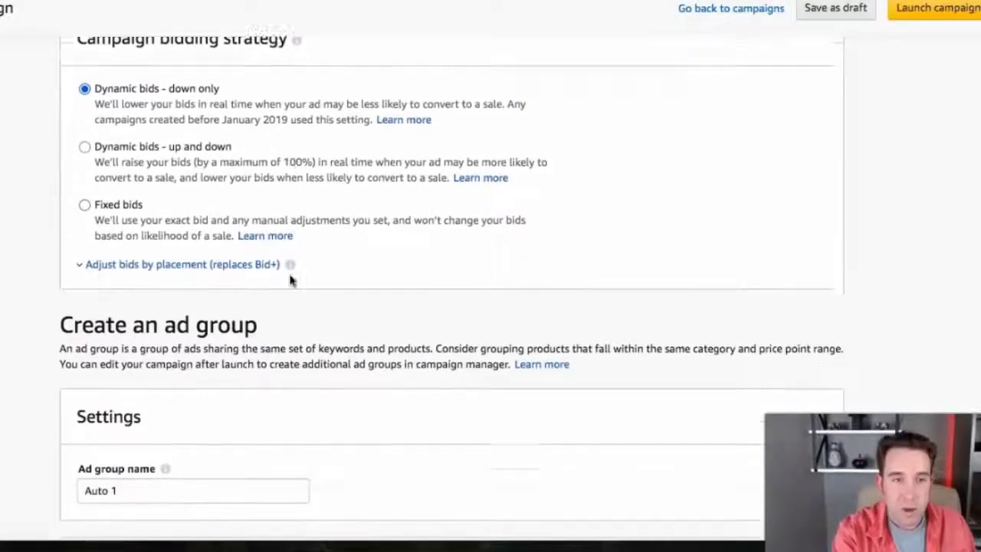
click(85, 124)
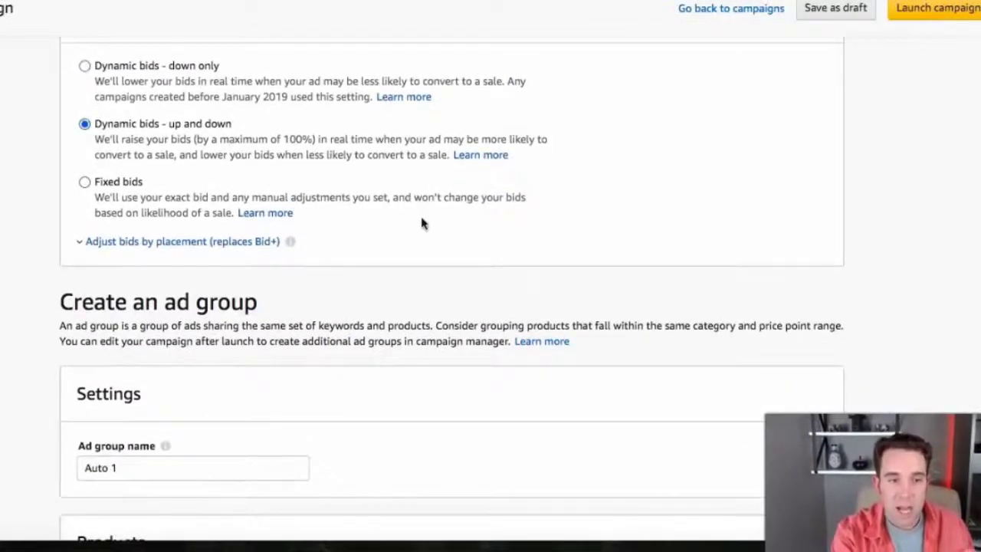
- Rename the ad group as Manual Exact
scroll(423, 222, down, 4)
click(141, 319)
drag(141, 319, 71, 322)
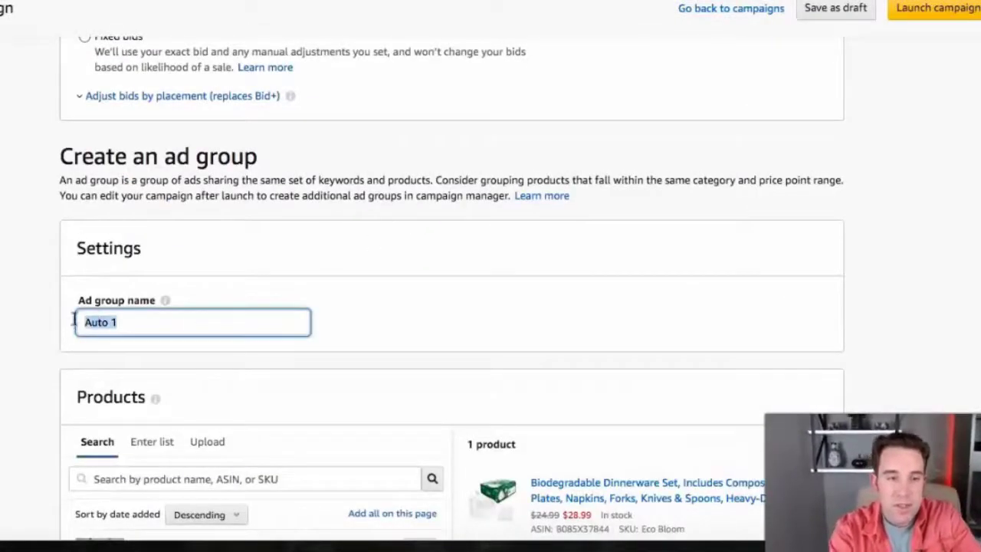
text(Manual E)
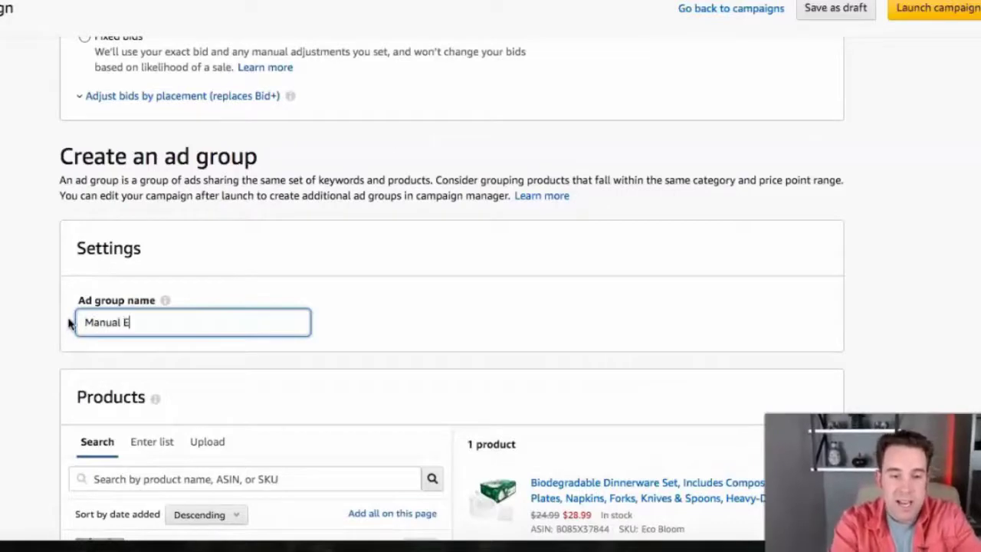
text(xact)
click(391, 309)
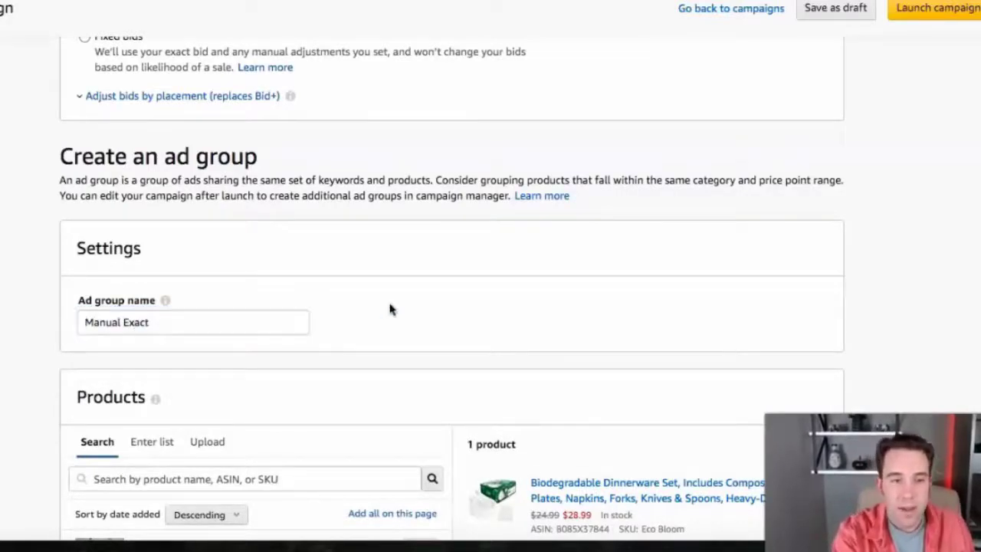
- Set keyword targeting to a manually entered list with only the Exact match type, excluding Broad and Phrase
scroll(390, 309, down, 7)
scroll(575, 240, down, 10)
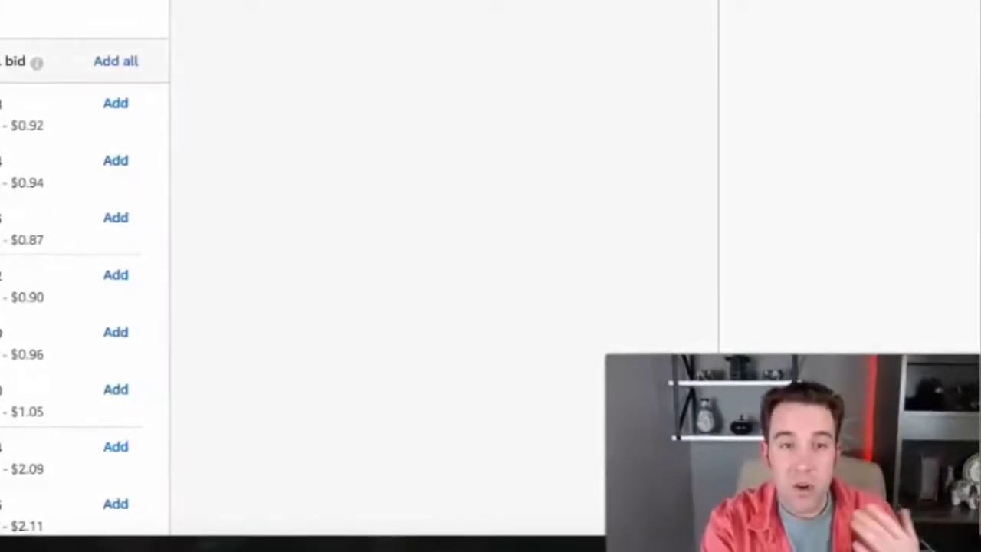
click(161, 118)
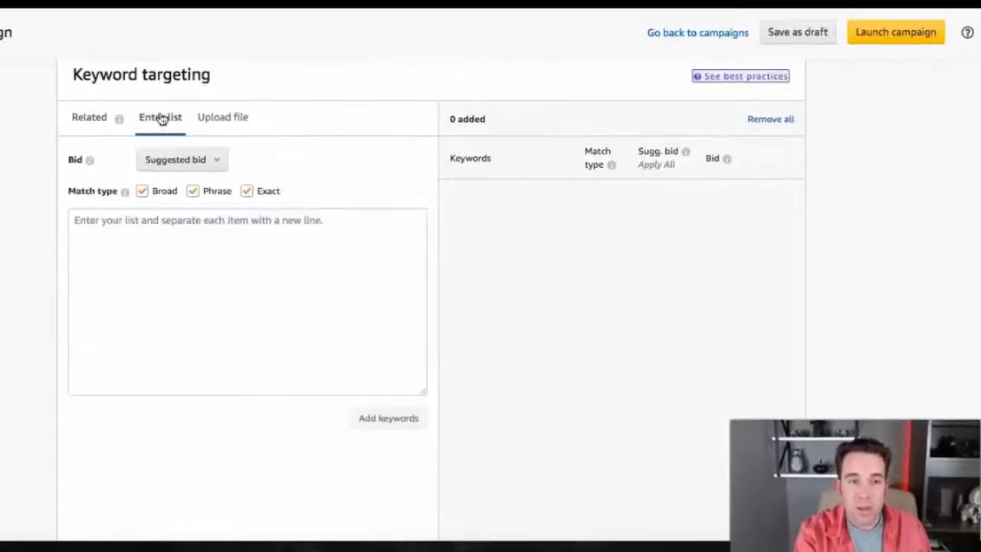
click(144, 191)
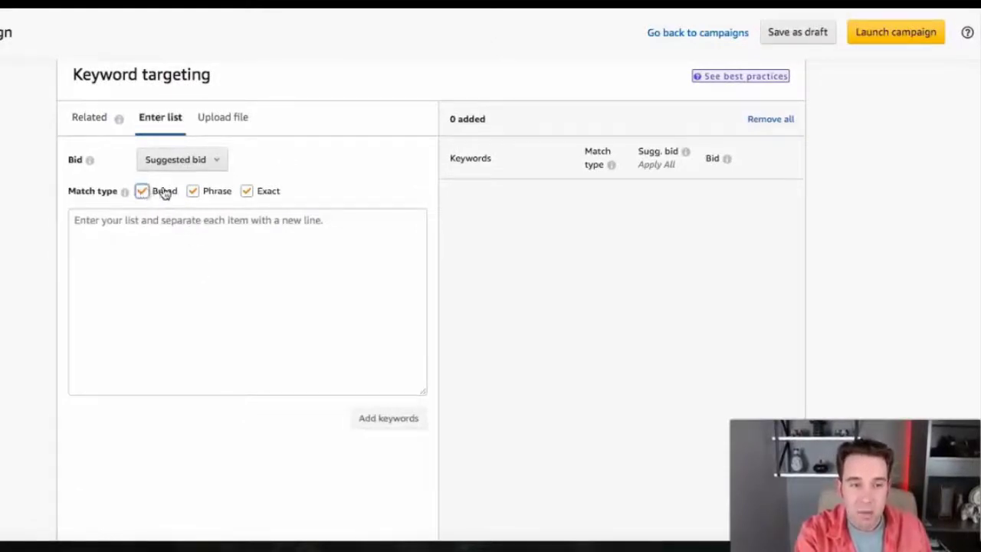
click(193, 192)
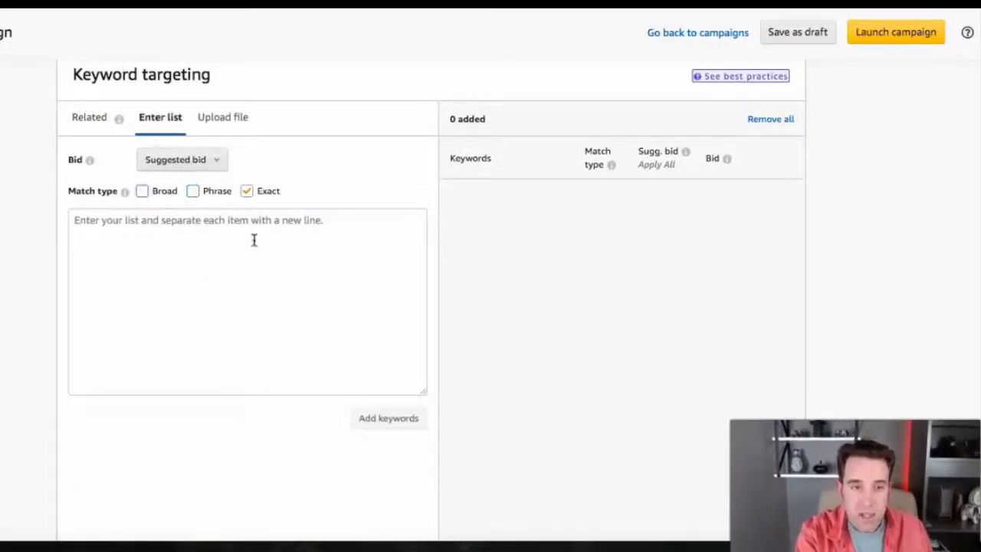
- Copy the phrase "compostable trash bags" from the Cerebro results into the campaign's keyword list
click(198, 233)
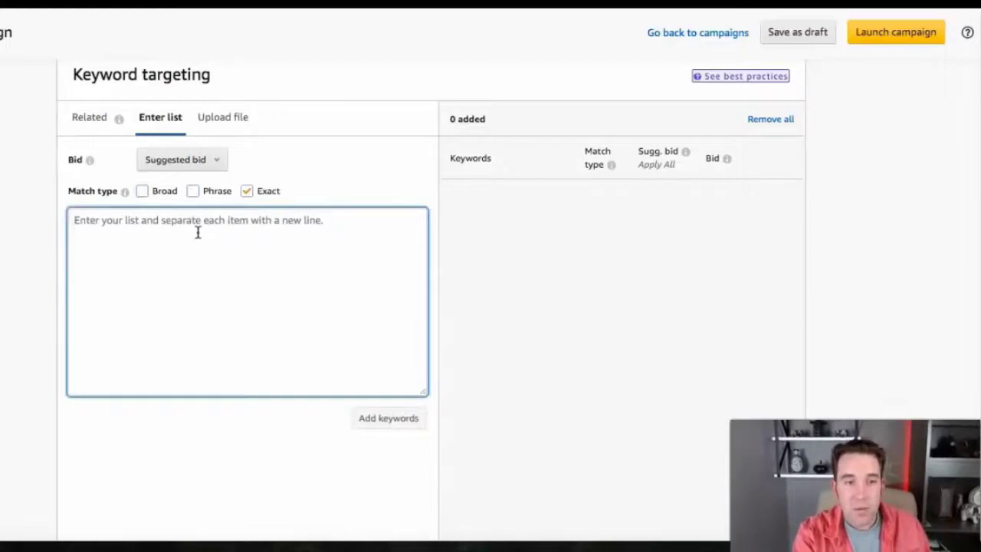
text(B)
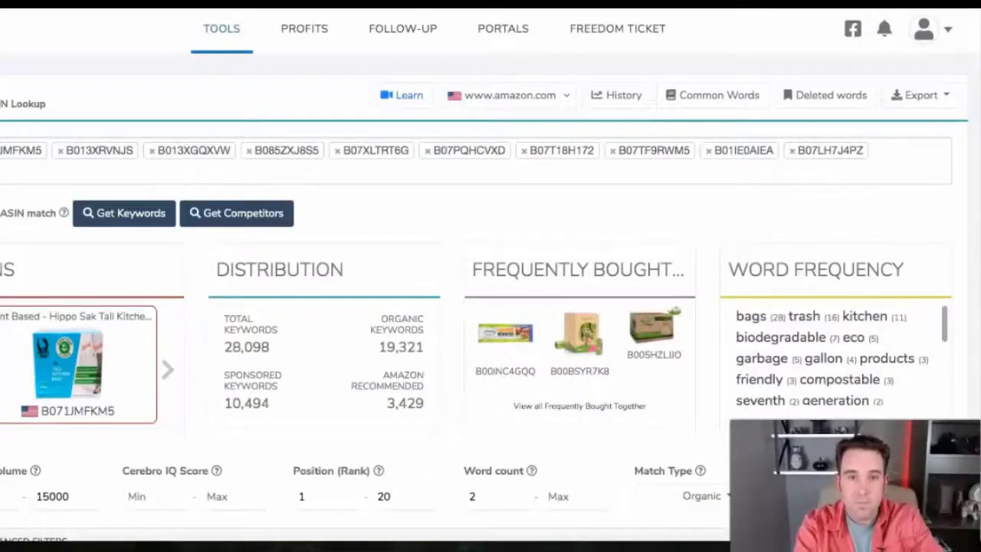
scroll(329, 261, down, 10)
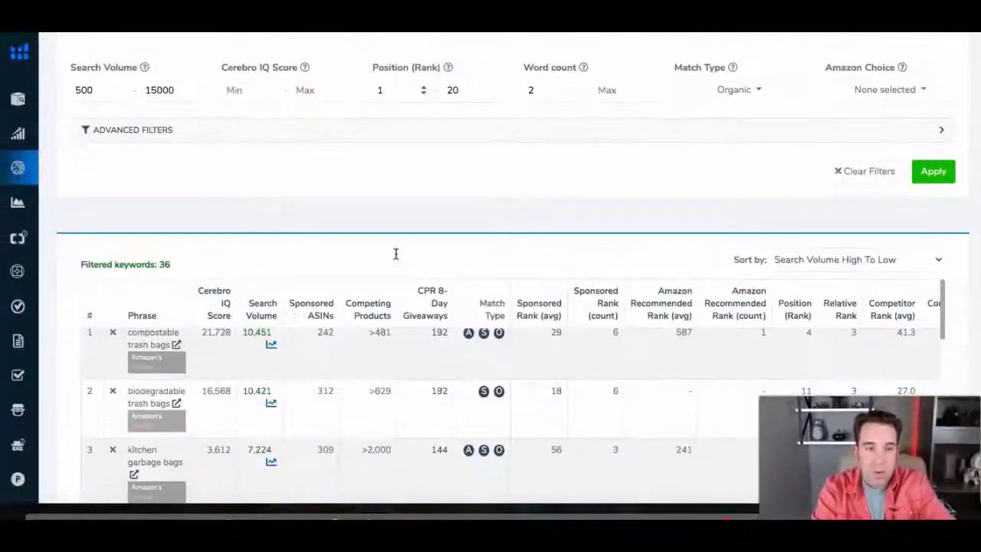
double_click(127, 340)
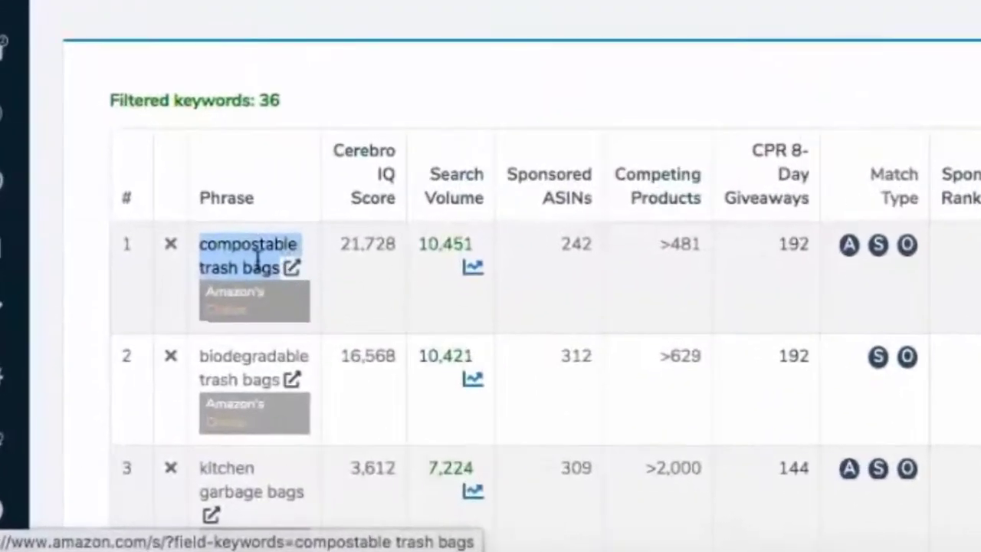
right_click(160, 352)
click(309, 313)
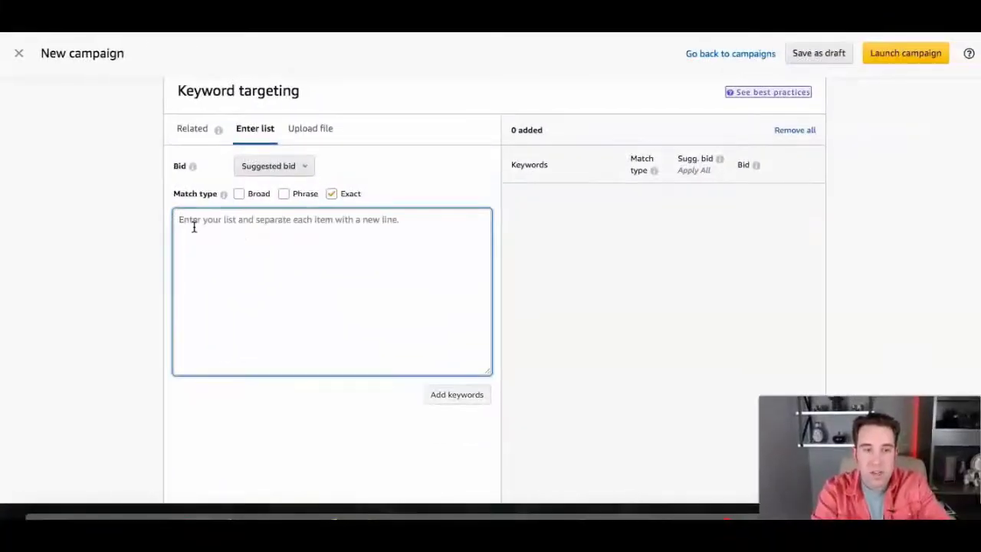
right_click(192, 225)
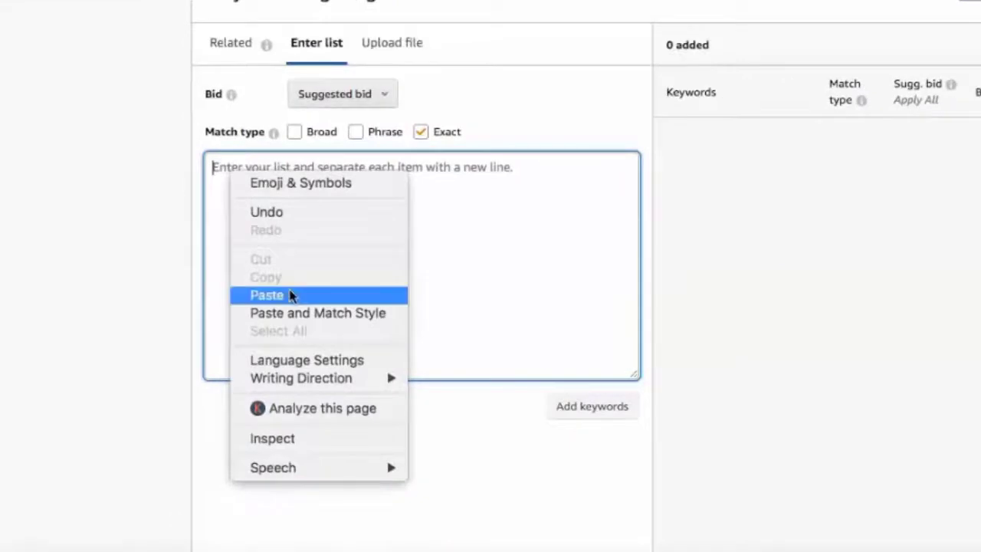
click(292, 295)
key(Return)
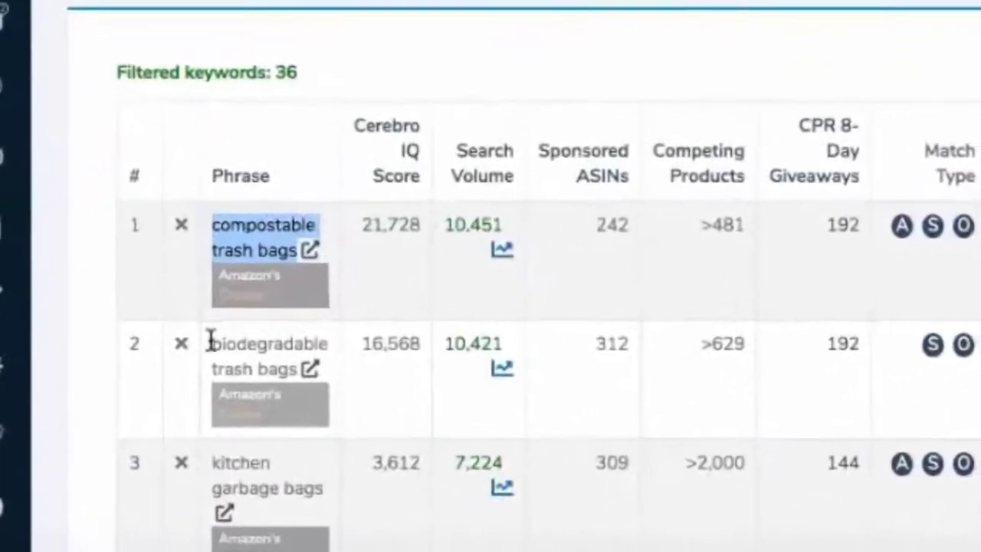
- Copy "biodegradable trash bags" from the Cerebro results onto its own line in the keyword list and add both keywords
drag(143, 411, 197, 427)
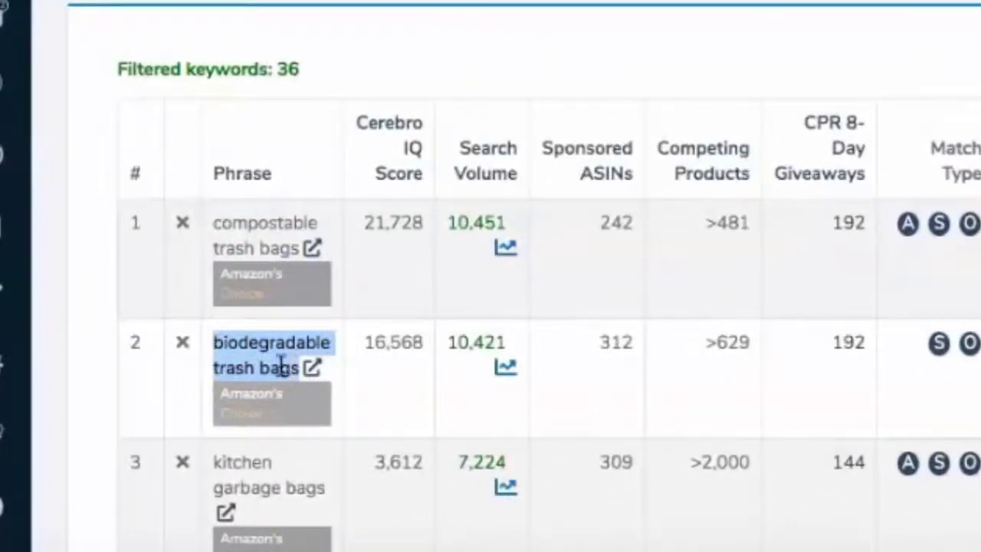
right_click(259, 368)
click(294, 337)
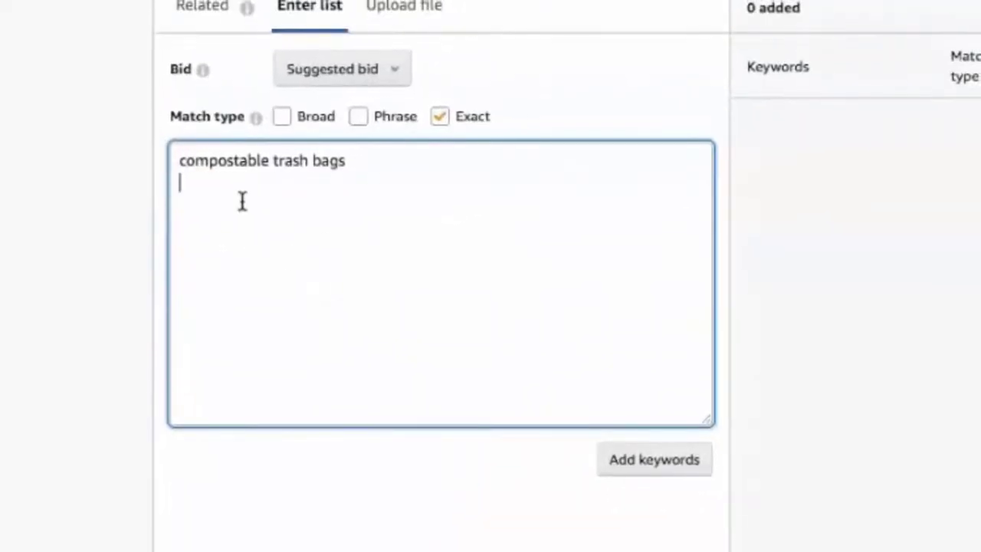
right_click(241, 201)
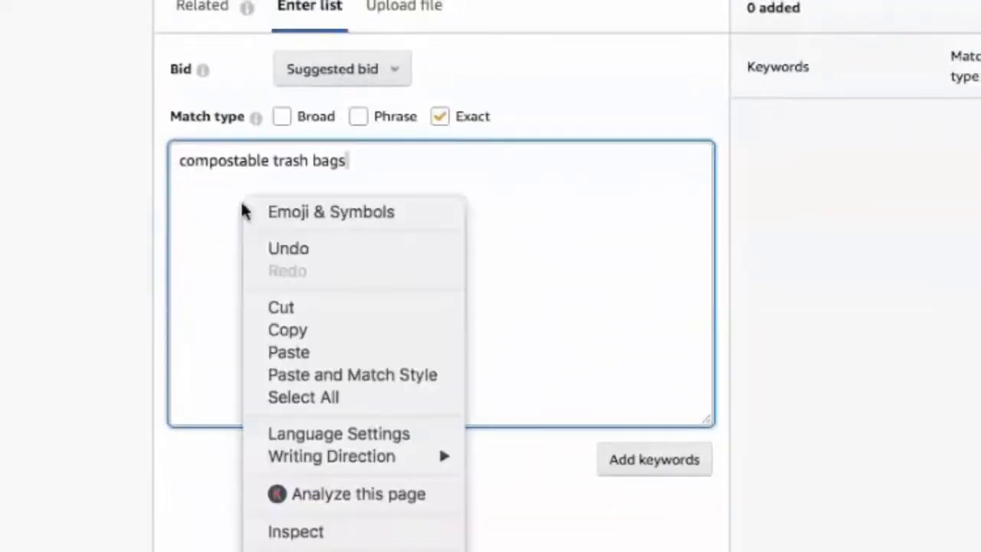
click(324, 356)
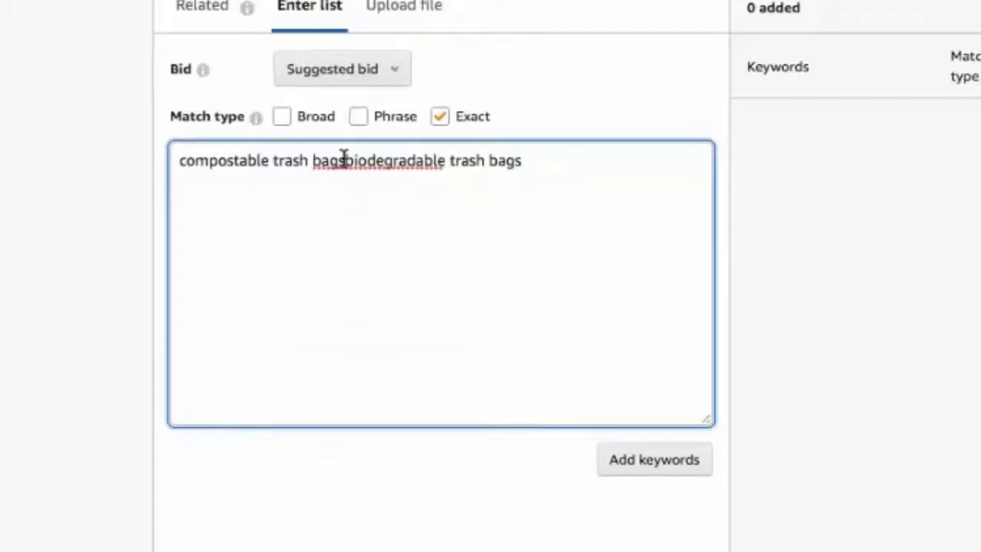
click(344, 158)
key(Return)
click(652, 454)
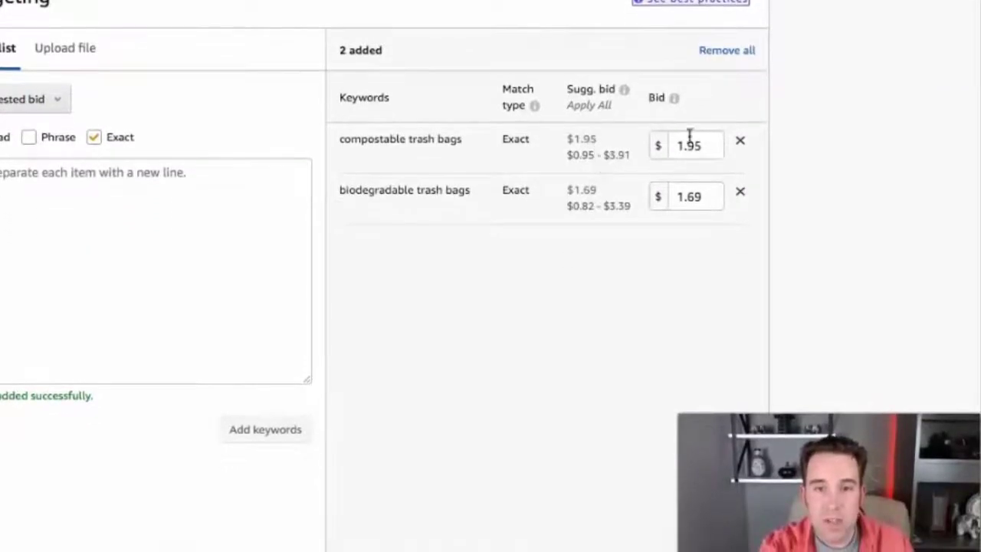
- Set the bid for the compostable trash bags keyword to $2.32 and save it
click(678, 145)
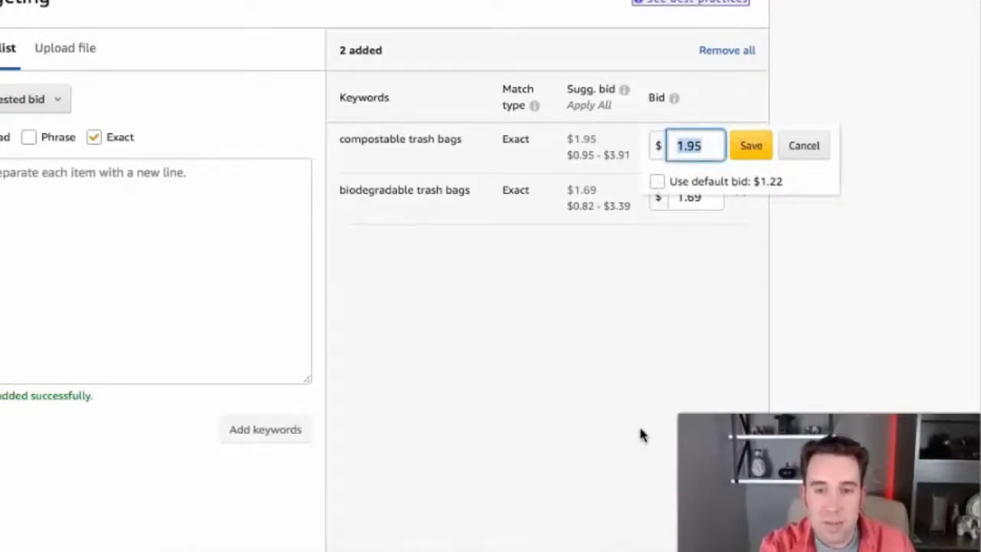
text(2)
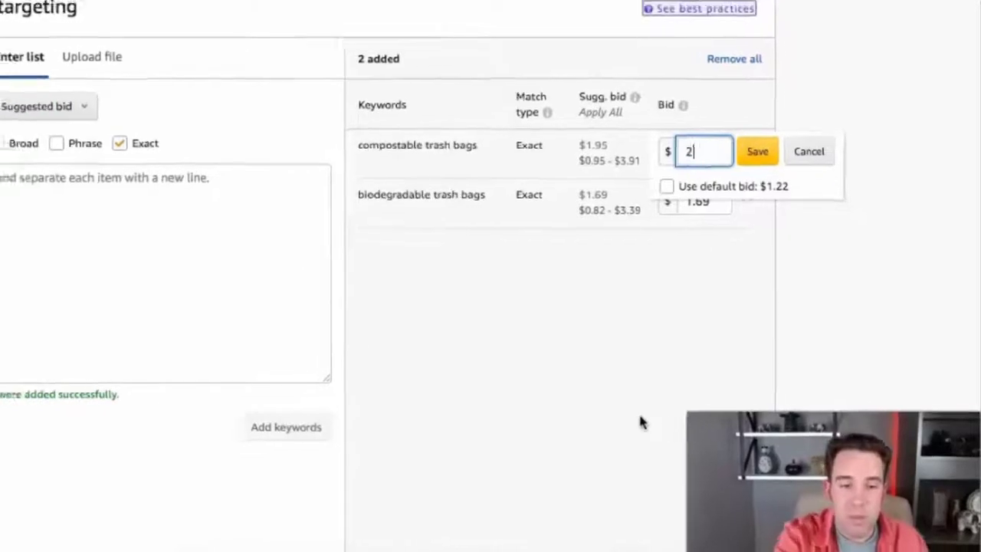
text(.32)
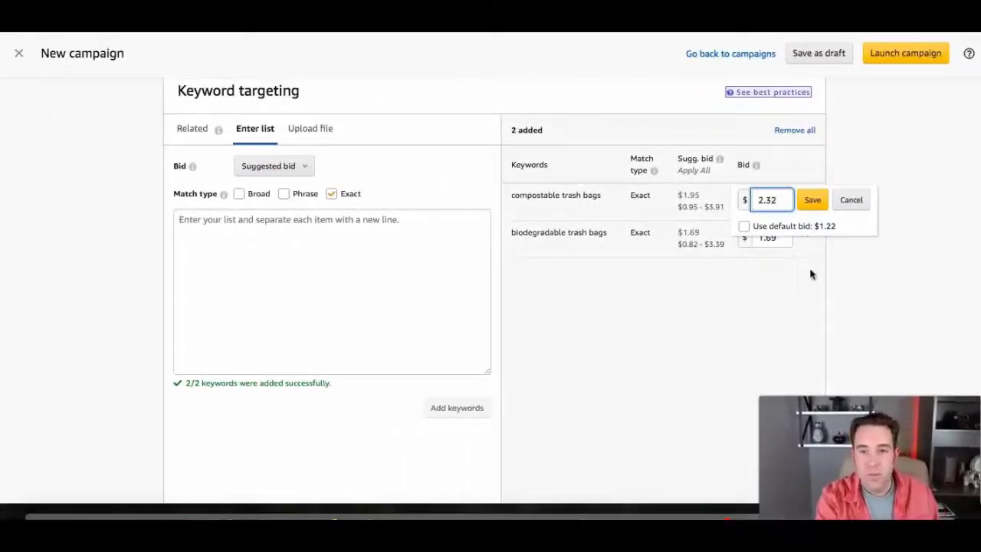
click(813, 201)
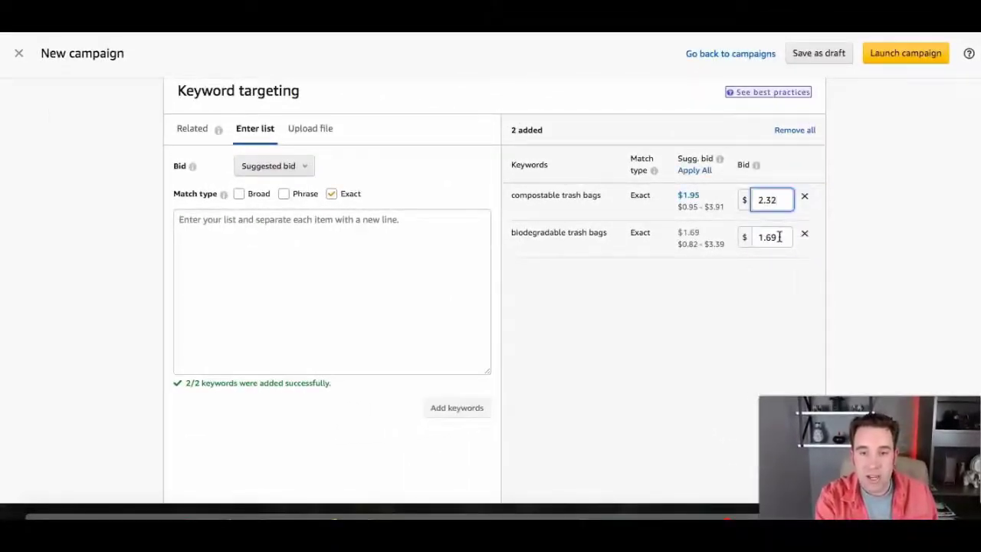
- Set the bid for the biodegradable trash bags keyword to $1.99 and save it
drag(779, 237, 747, 240)
text(1)
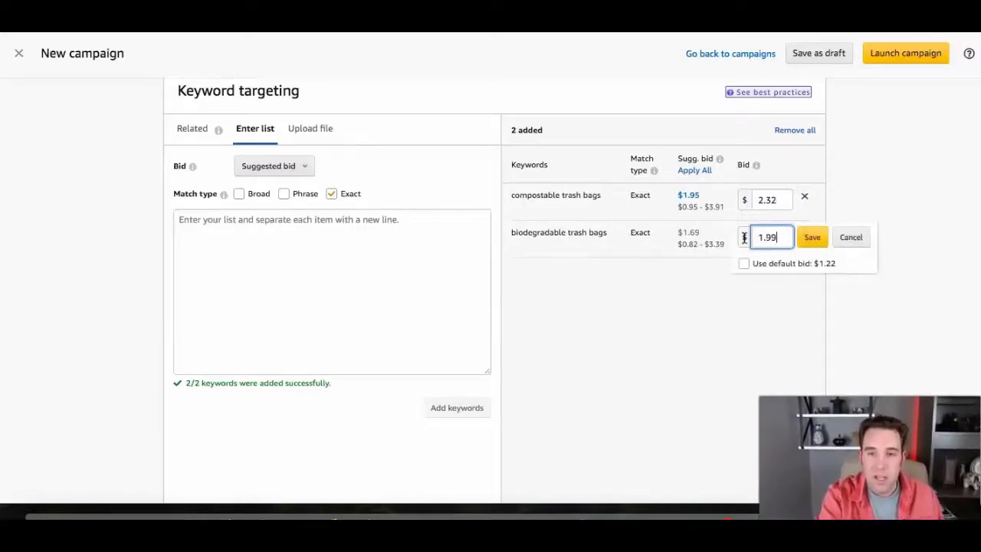
click(812, 237)
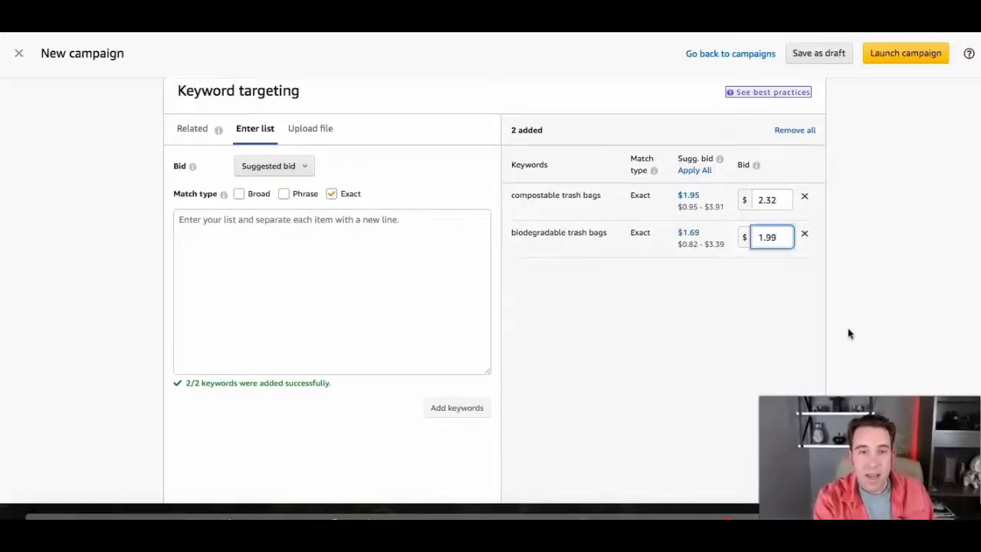
drag(511, 196, 581, 196)
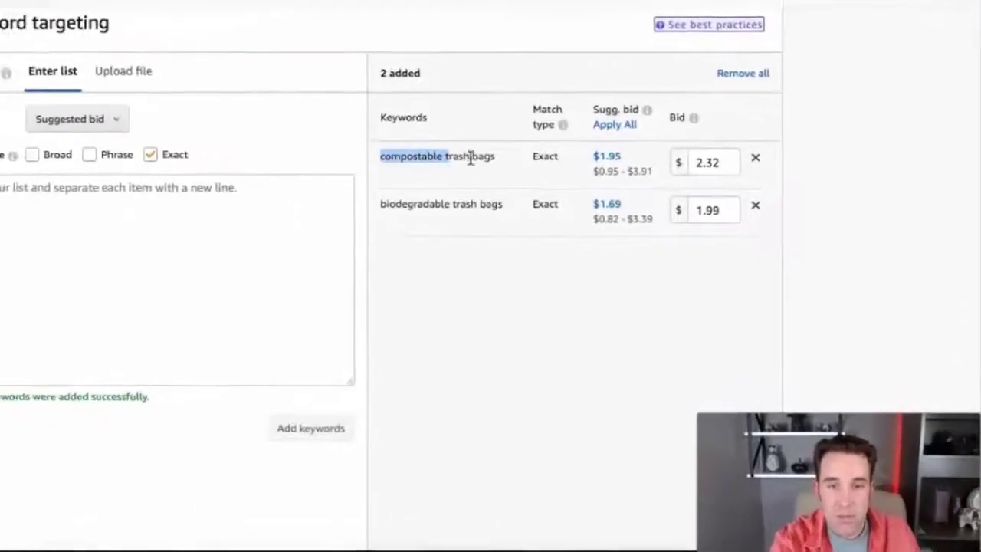
drag(471, 157, 511, 169)
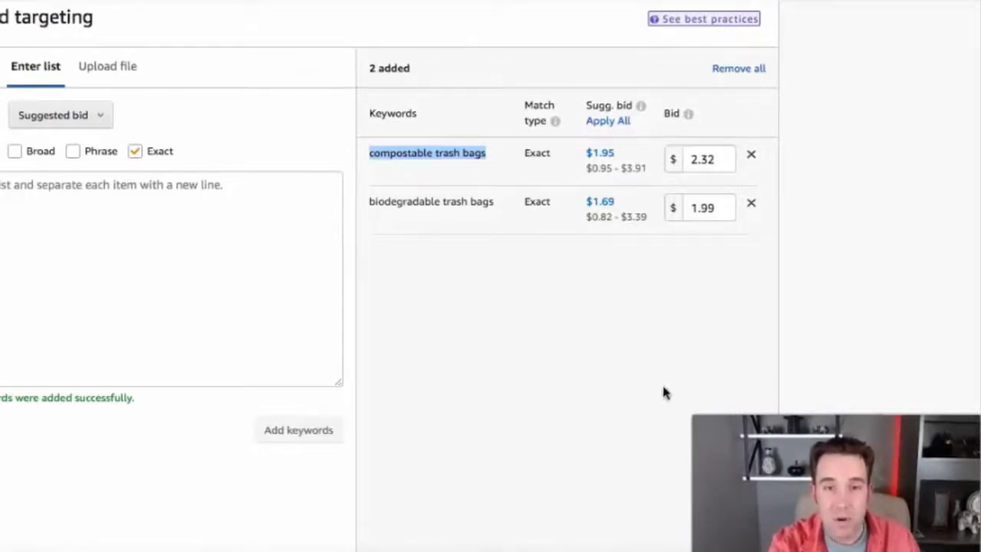
scroll(662, 382, down, 10)
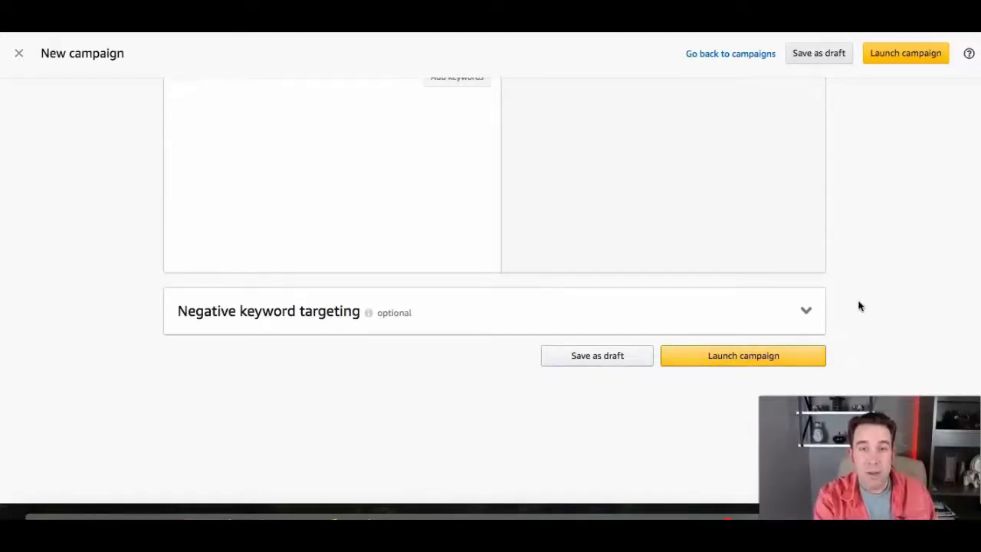
- Rename the campaign as Manual 2 Broad2
scroll(859, 306, up, 15)
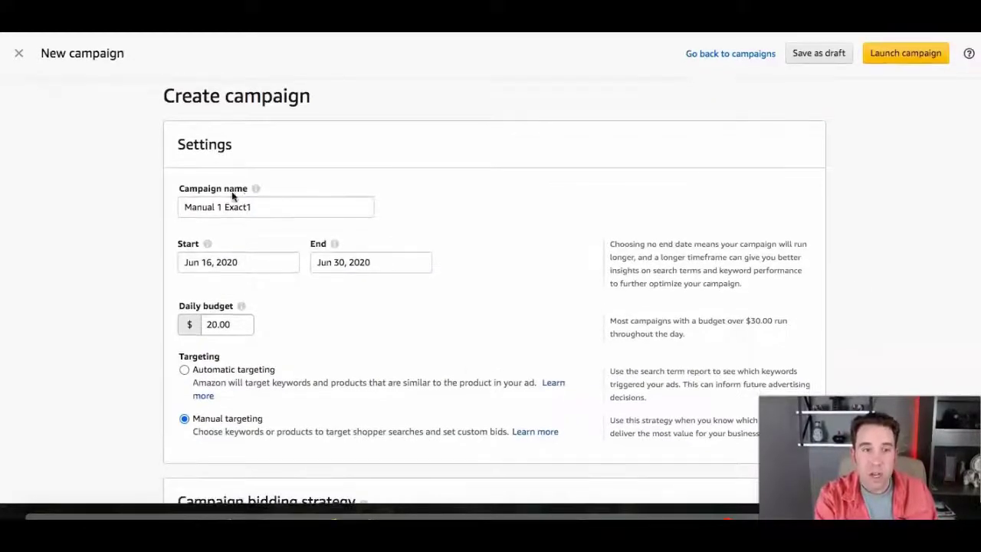
drag(259, 207, 217, 207)
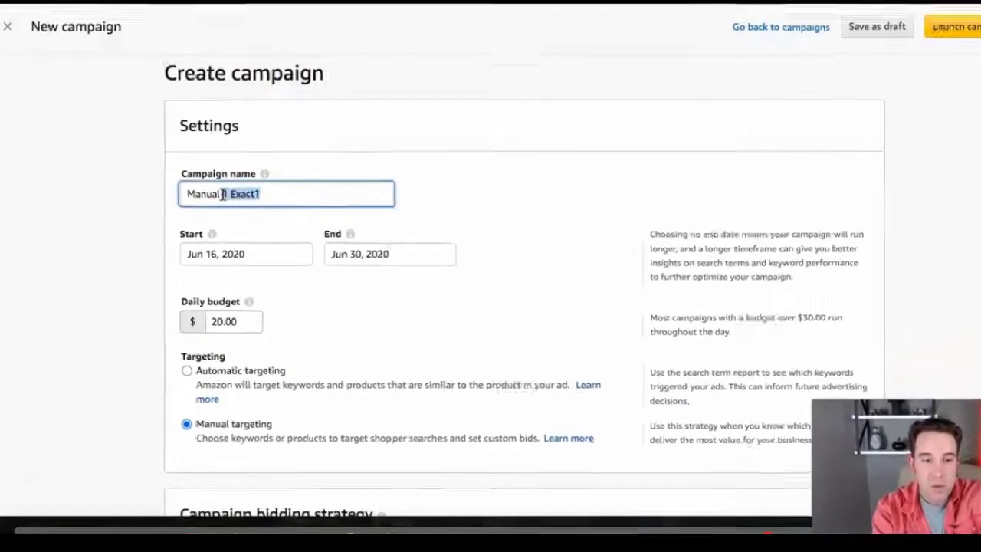
text(2 Br)
text(oad)
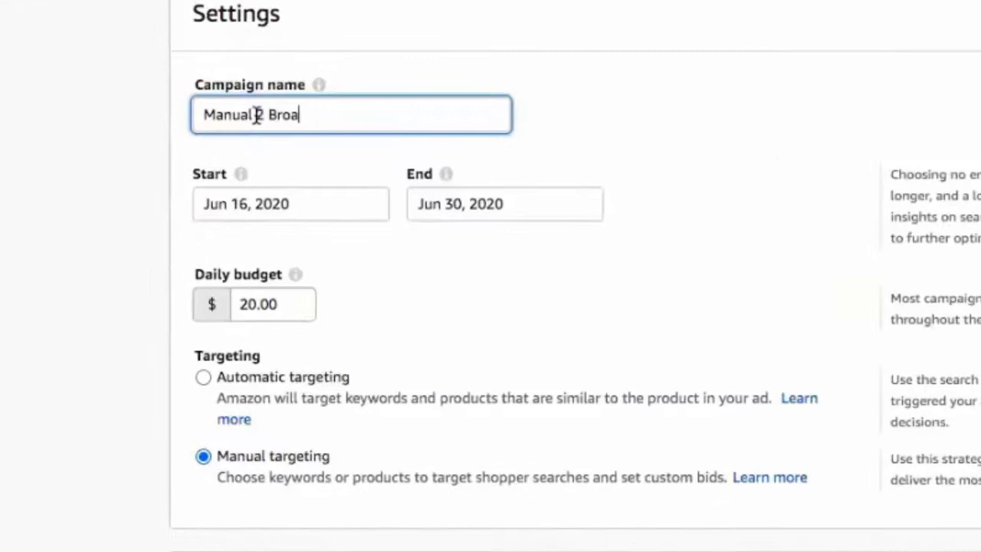
click(433, 270)
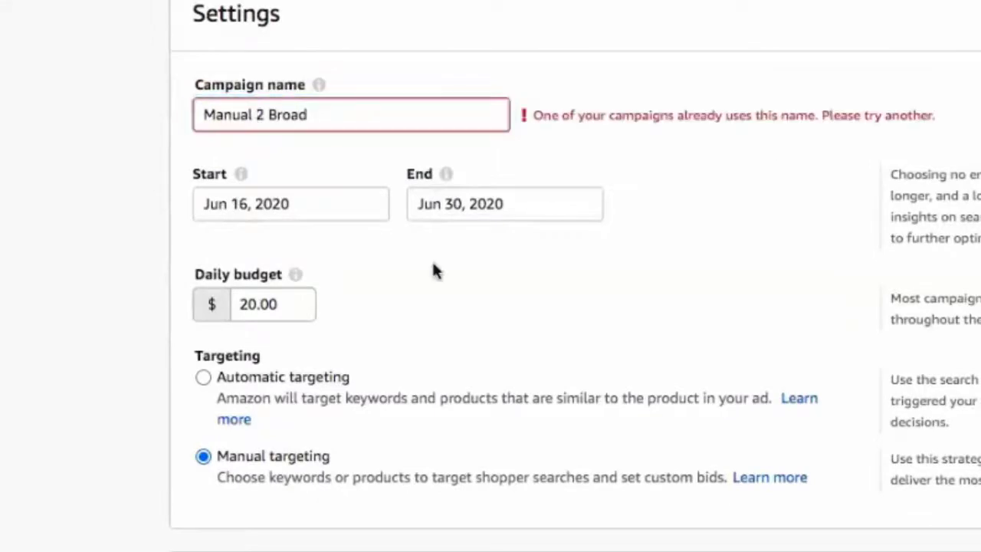
click(310, 102)
text(2)
click(510, 309)
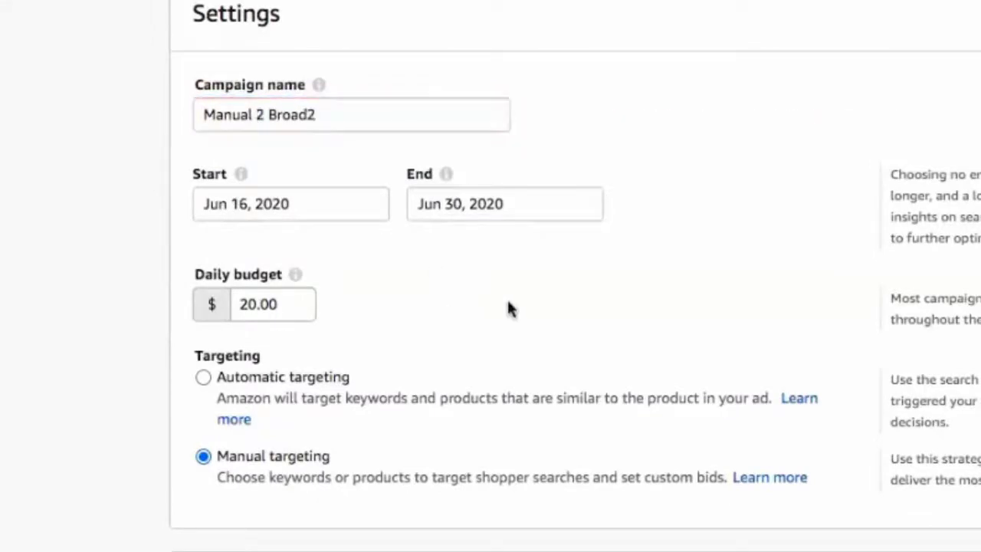
- Set the bidding strategy to dynamic bids, down only, and replace Exact with broad in the ad group name
scroll(509, 309, down, 5)
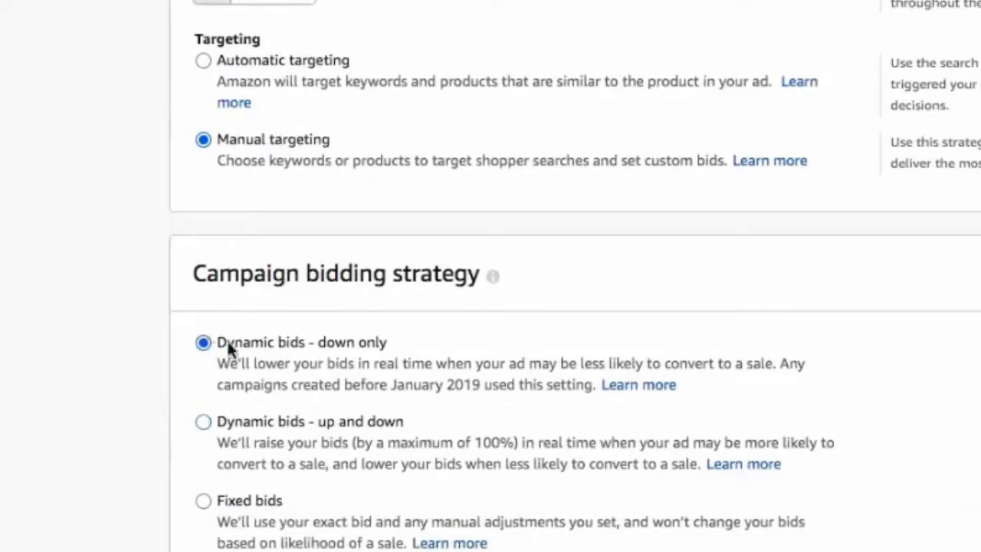
scroll(714, 345, down, 10)
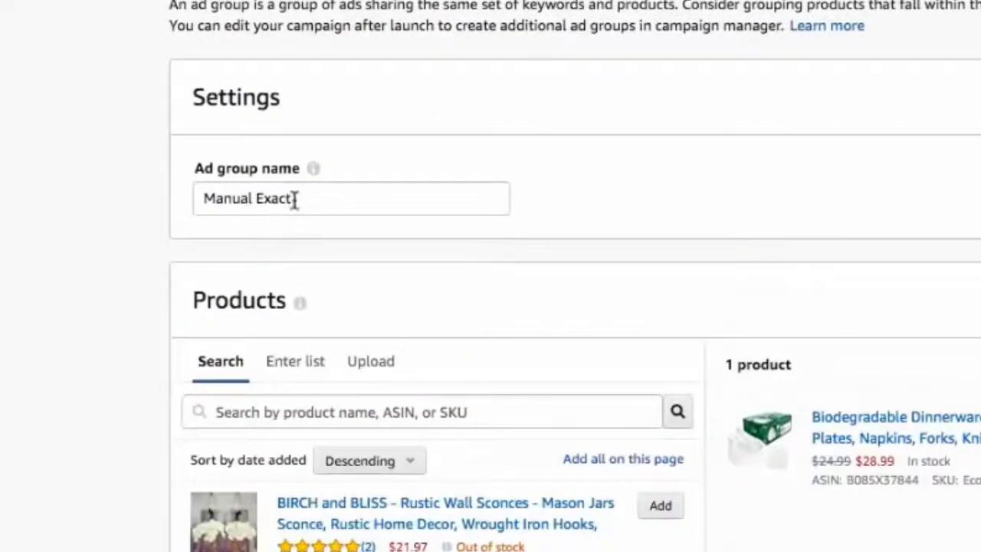
drag(293, 200, 257, 201)
text(B)
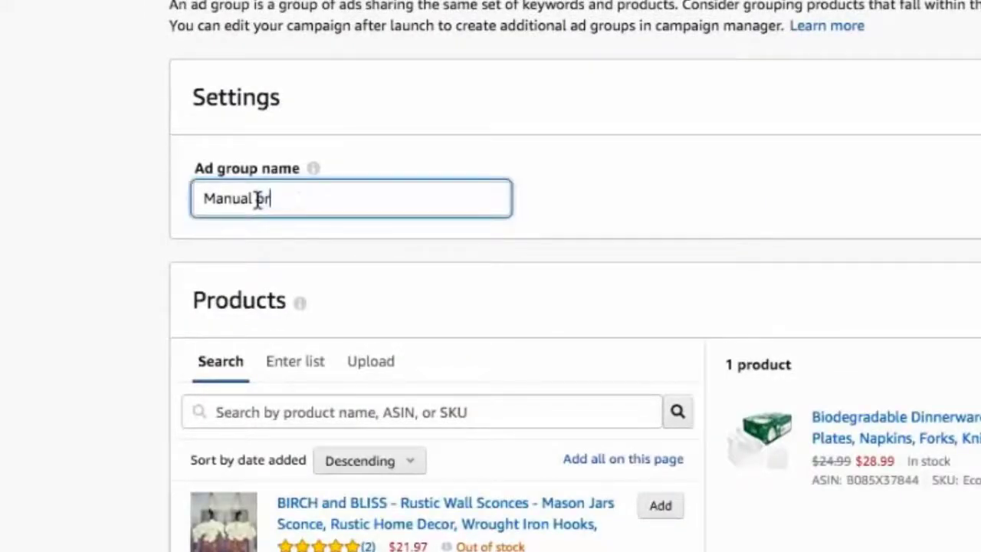
text(r)
- Switch to Helium 10 Cerebro and examine the filtered keyword results for the broad-match campaign
scroll(762, 220, down, 15)
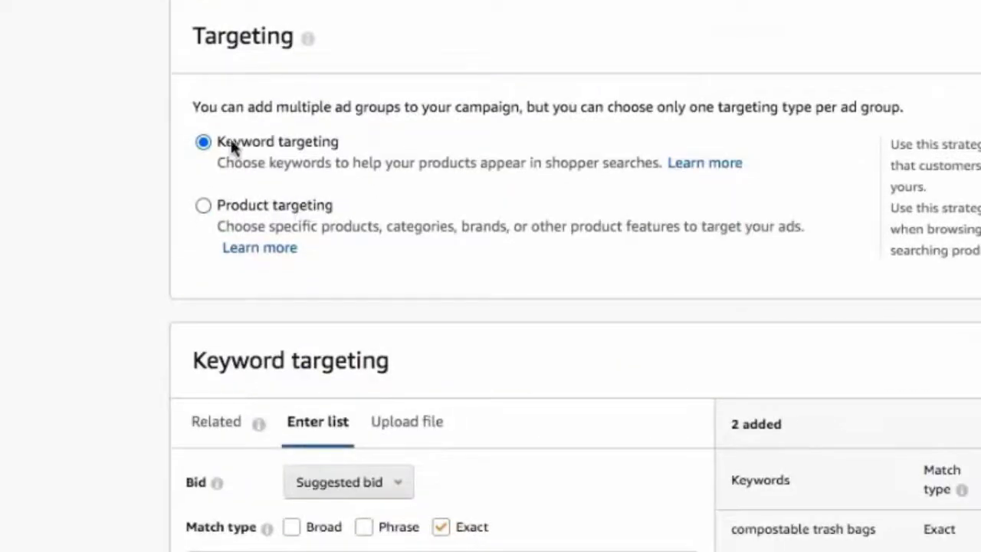
scroll(694, 388, down, 5)
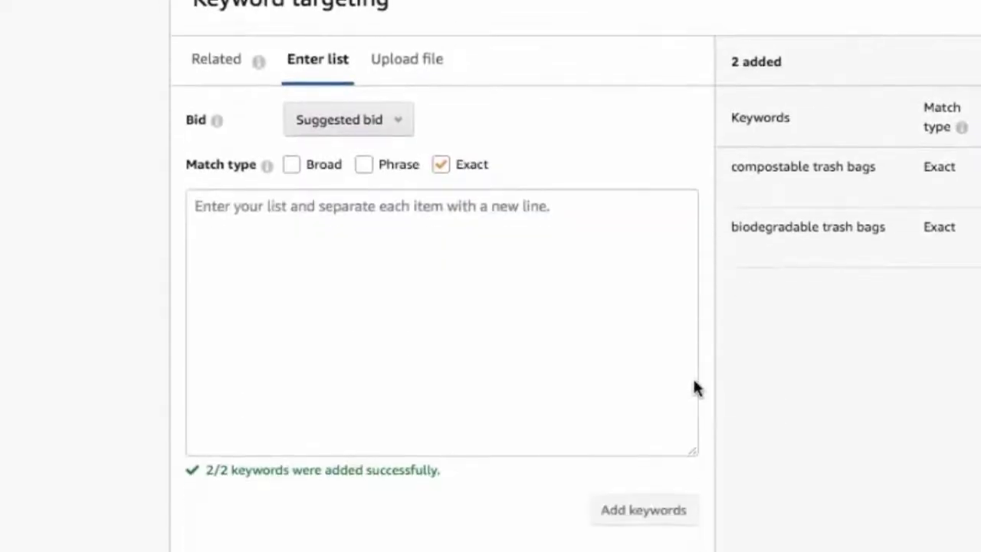
click(408, 283)
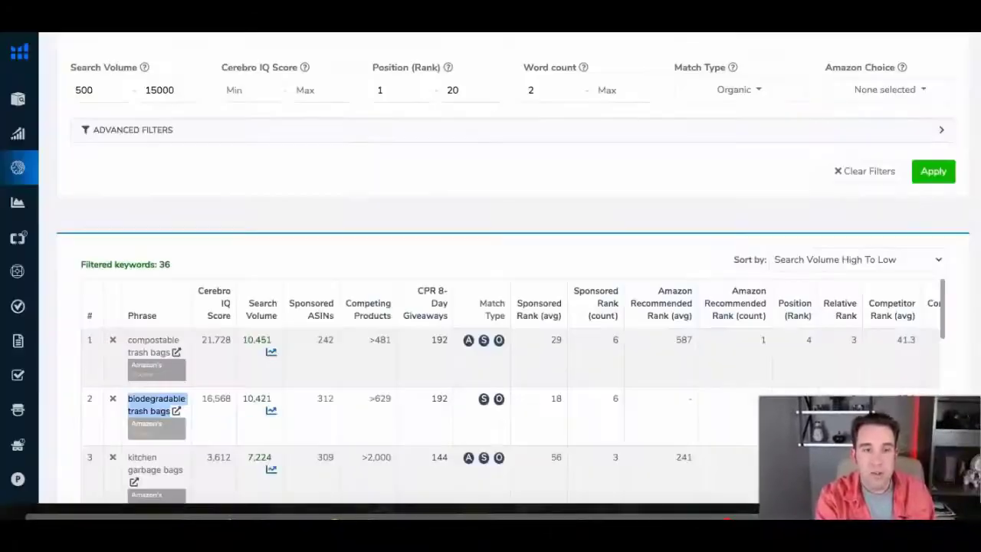
scroll(419, 433, down, 2)
scroll(418, 195, down, 4)
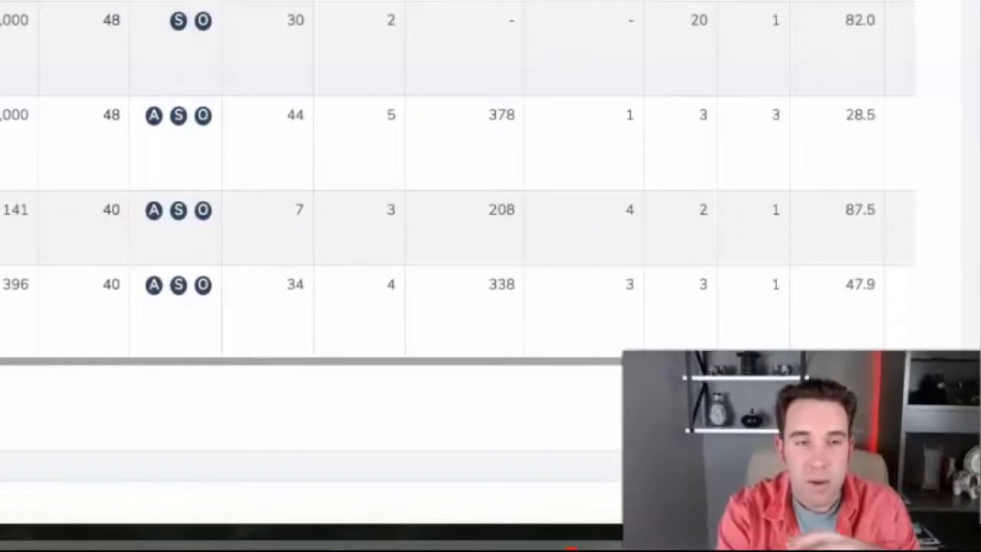
scroll(460, 176, down, 3)
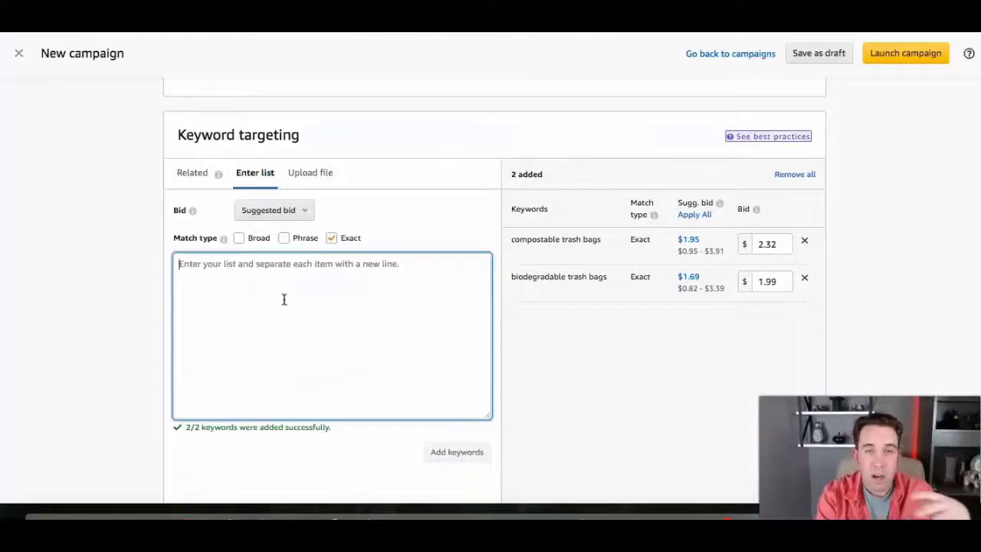
- Show the related keyword suggestions and filter them to broad match only instead of exact
click(192, 173)
click(332, 238)
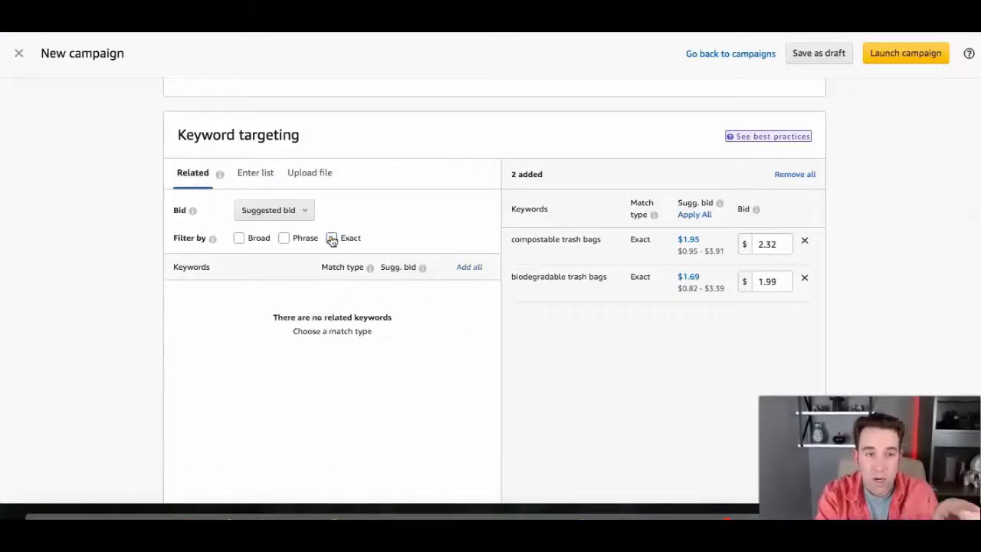
click(240, 238)
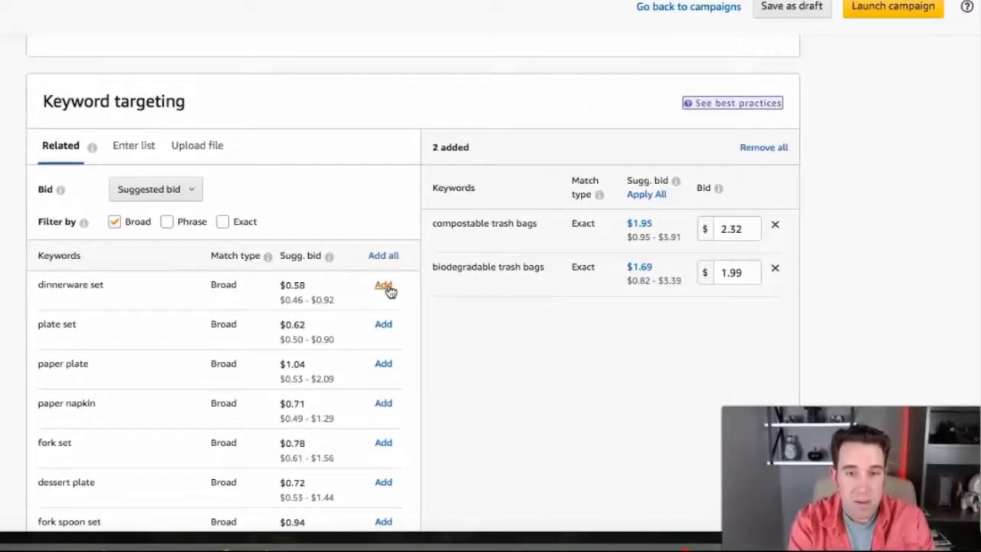
- Remove the two exact-match trash bags keywords and add the suggested broad-match keyword dinnerware set
click(775, 227)
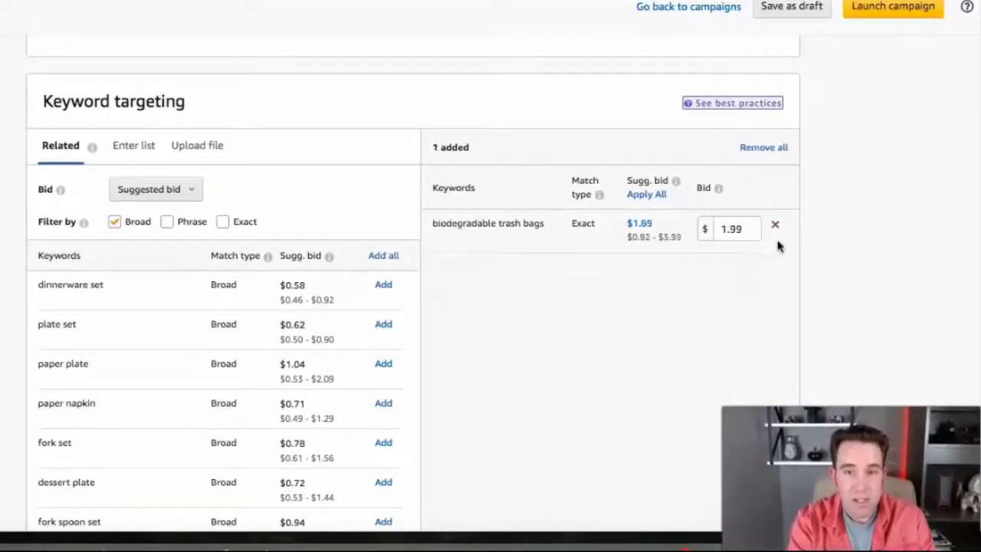
click(776, 227)
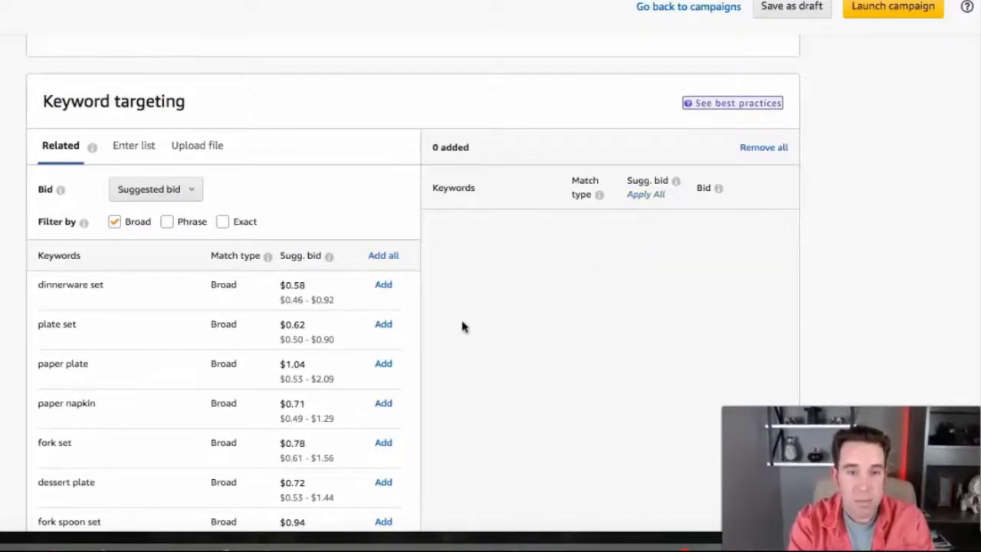
scroll(431, 359, down, 2)
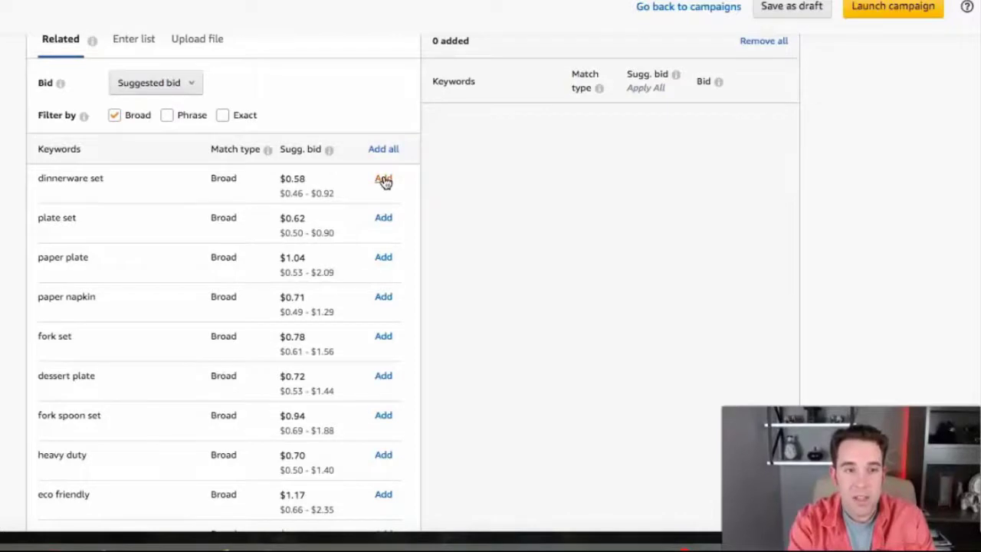
click(384, 179)
scroll(386, 181, up, 1)
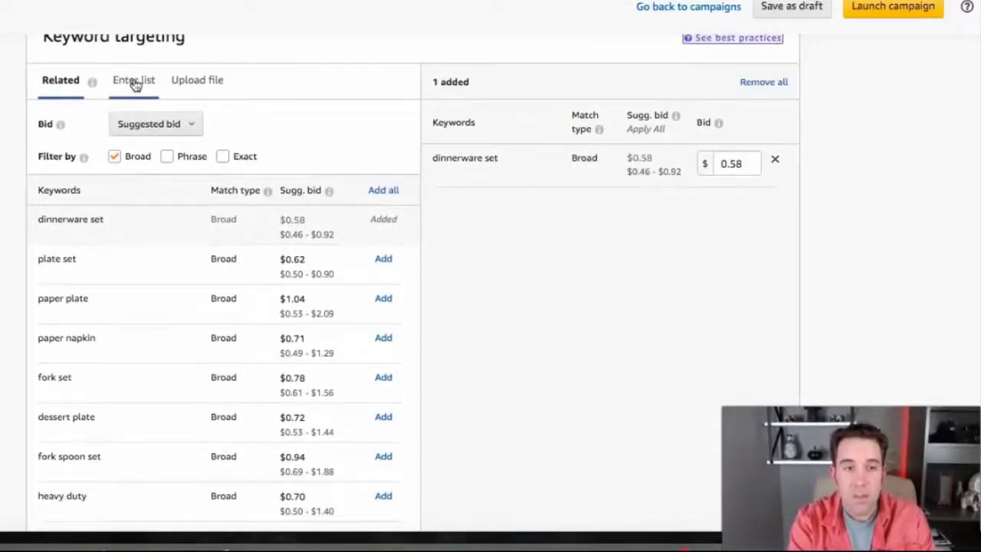
click(132, 80)
click(149, 208)
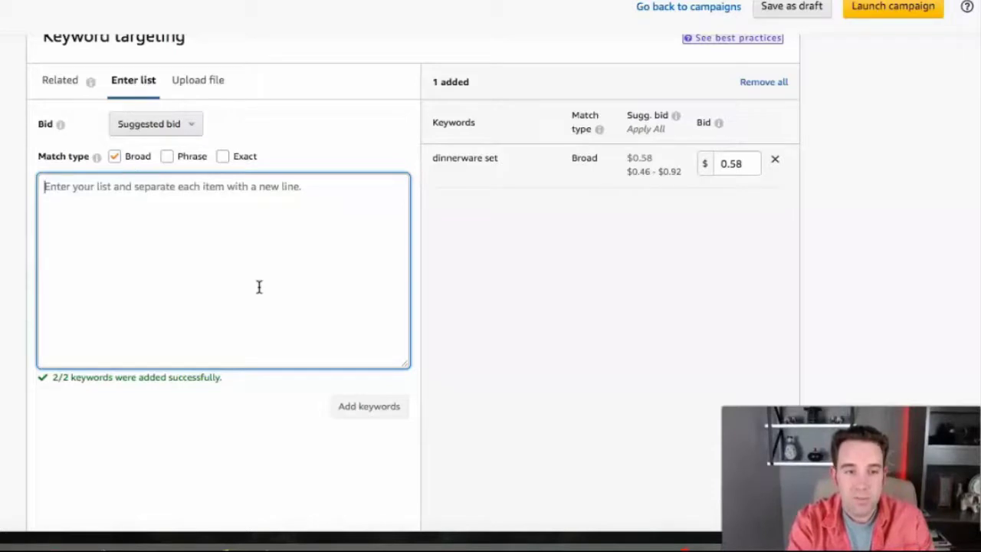
click(65, 82)
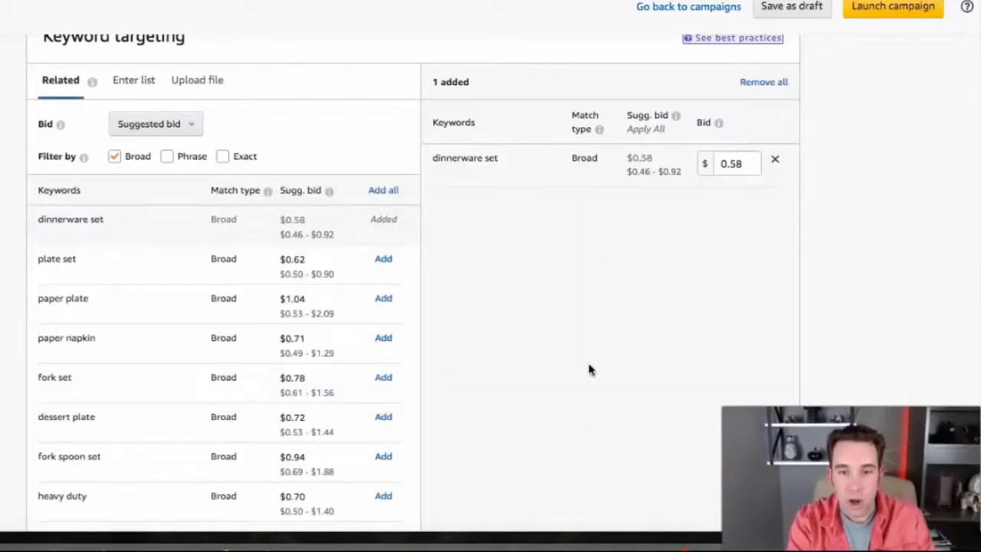
- Set the bid for the broad-match dinnerware set keyword to $0.69 and save it
scroll(594, 337, down, 1)
drag(740, 85, 719, 85)
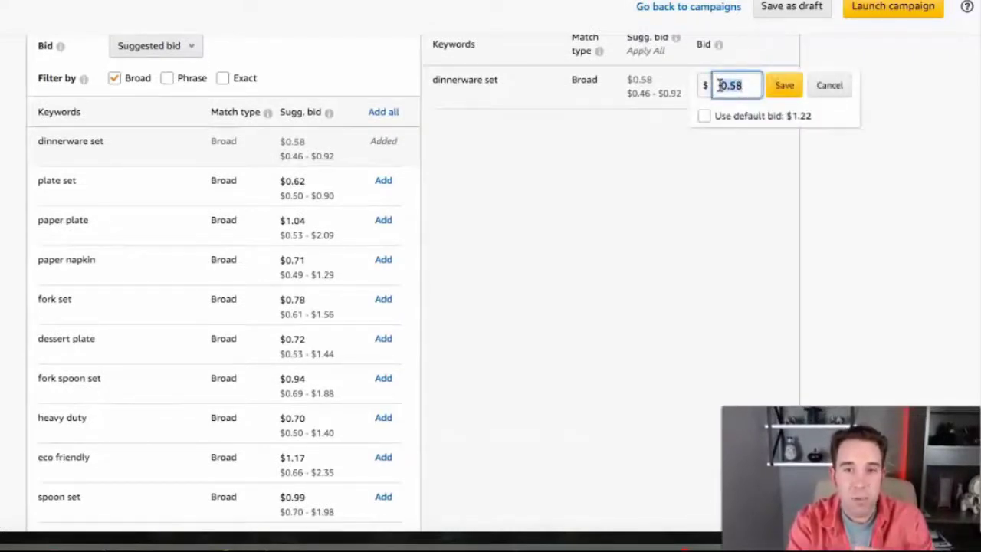
key(BackSpace)
text(.6)
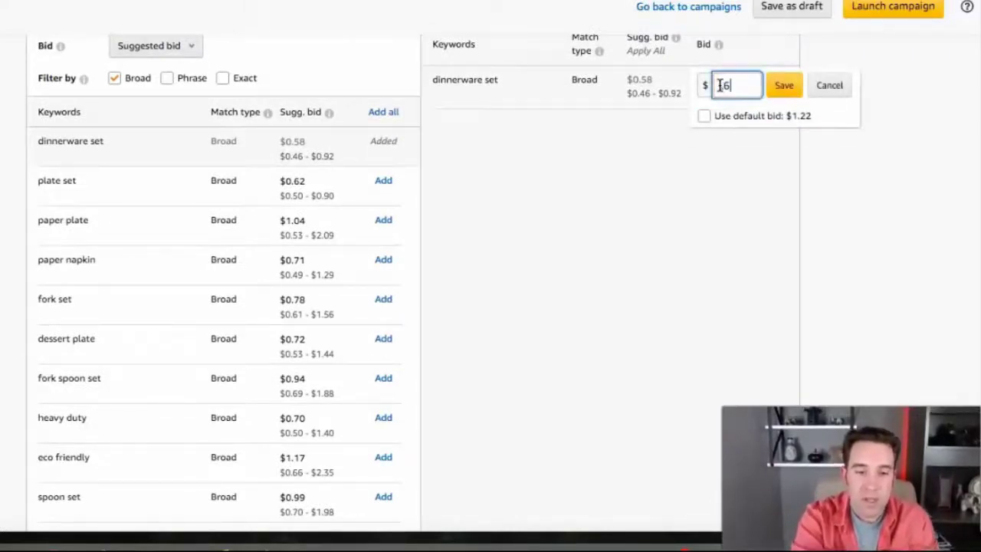
text(9)
click(783, 84)
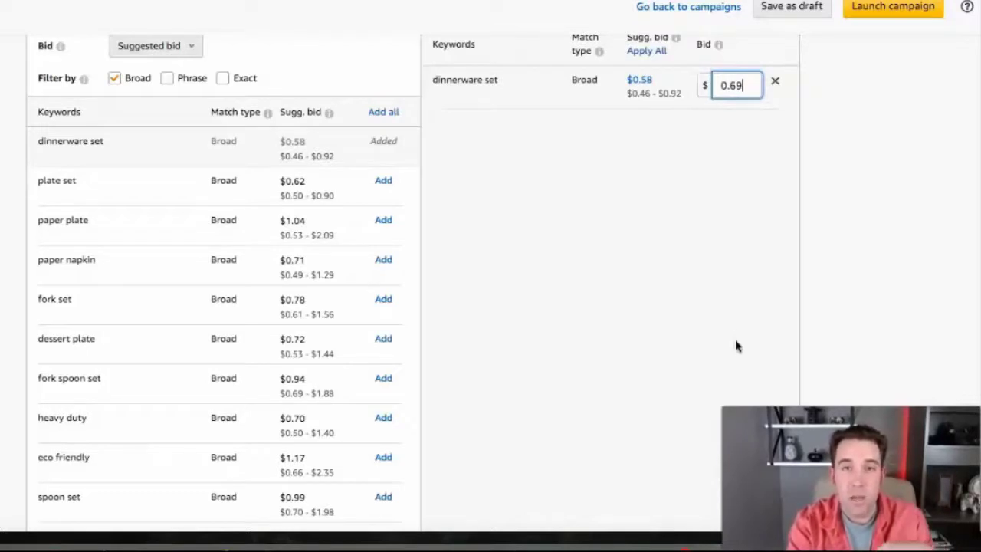
- Rename the campaign as Manual 3 phrase
scroll(738, 356, down, 5)
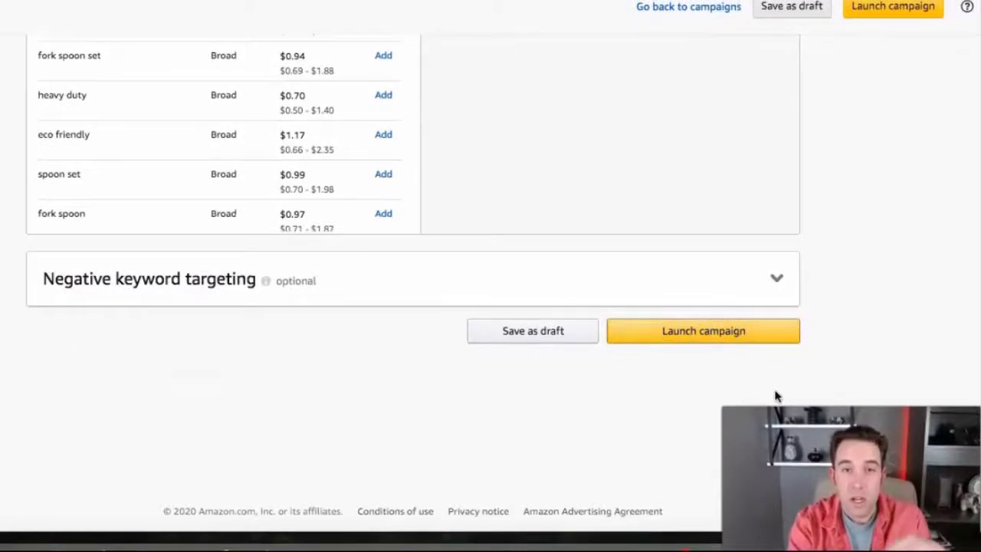
scroll(835, 332, up, 10)
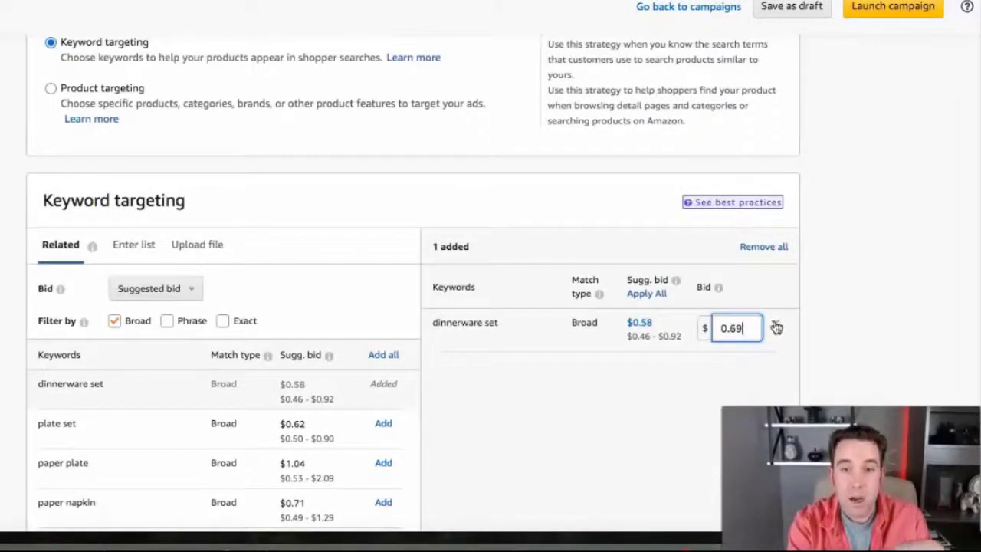
scroll(805, 303, up, 15)
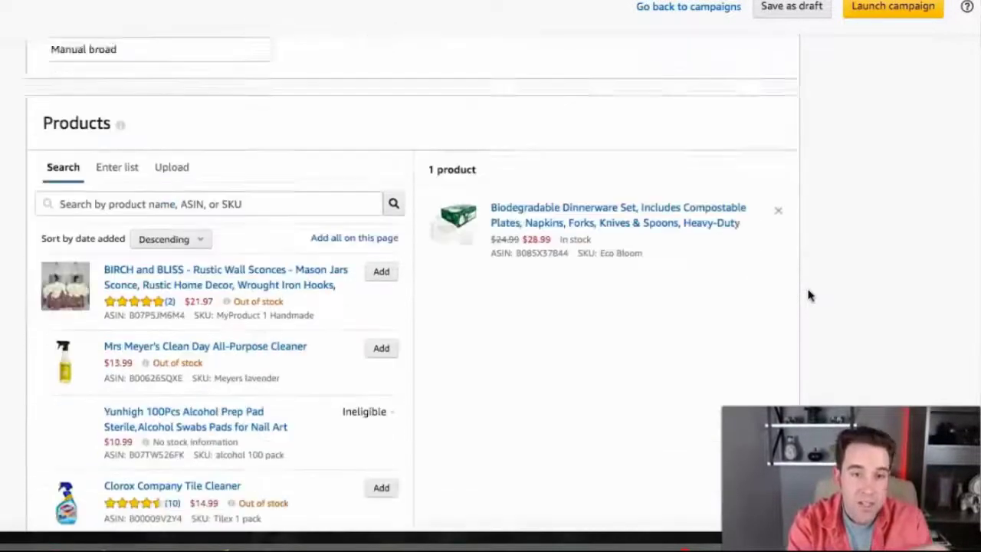
scroll(810, 296, up, 5)
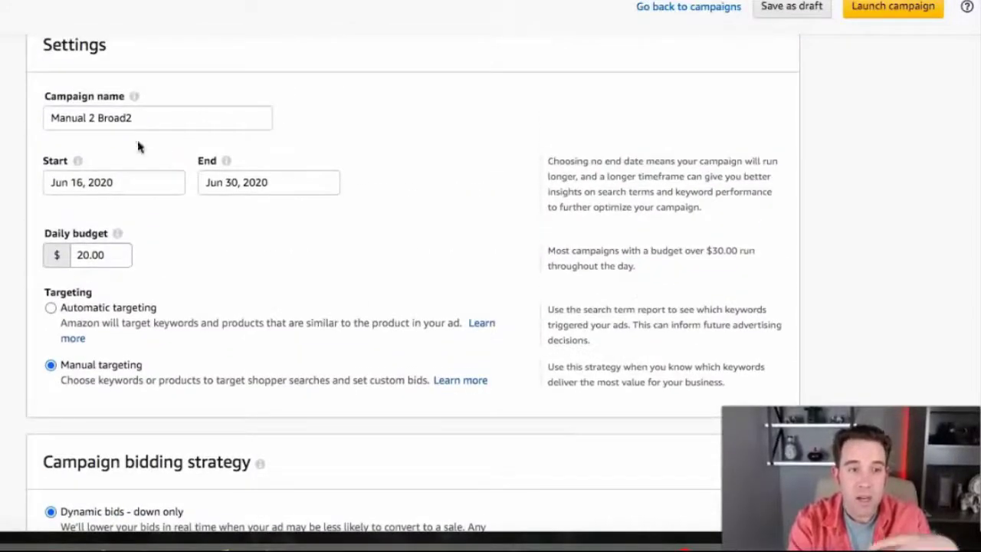
click(135, 120)
drag(134, 120, 89, 120)
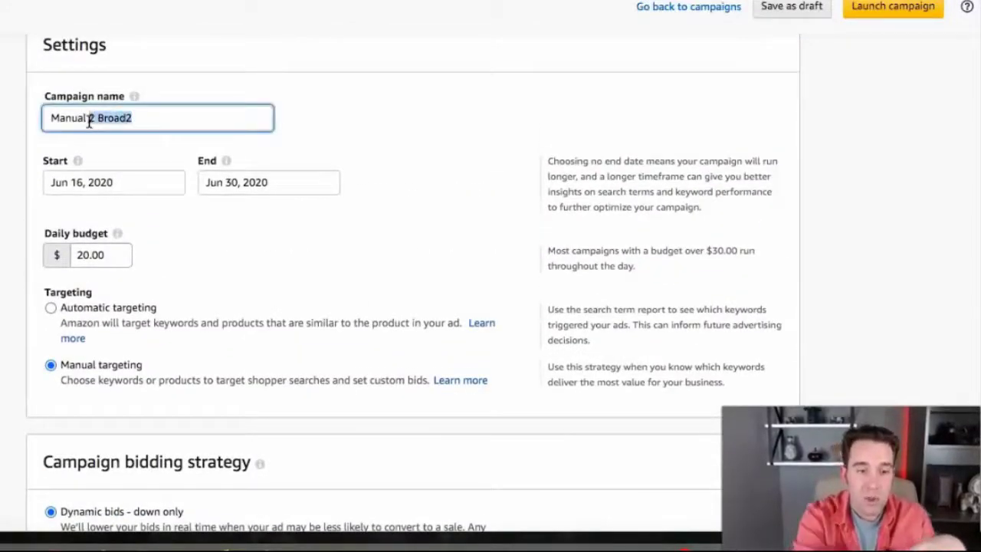
text(B phrase)
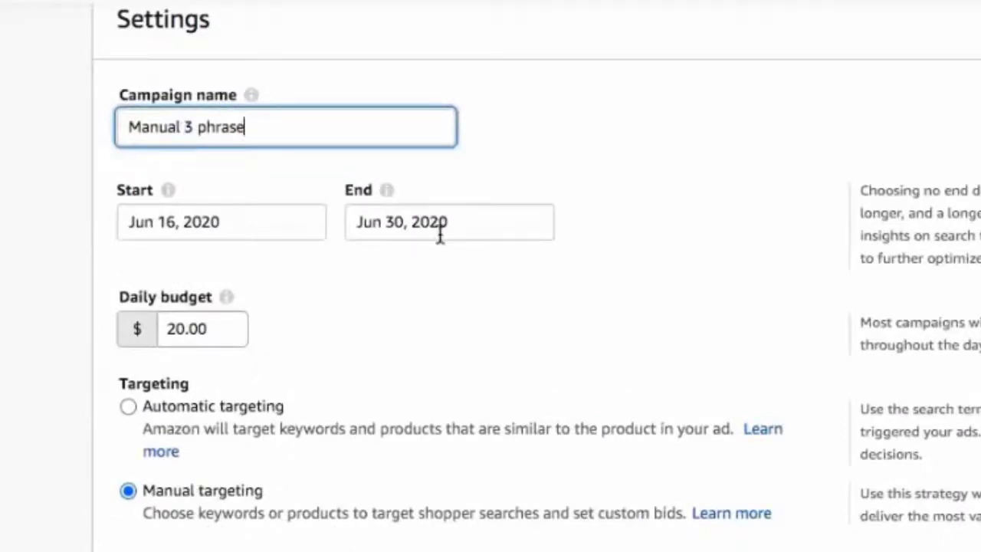
- Set the campaign's daily budget to $15.00
click(170, 330)
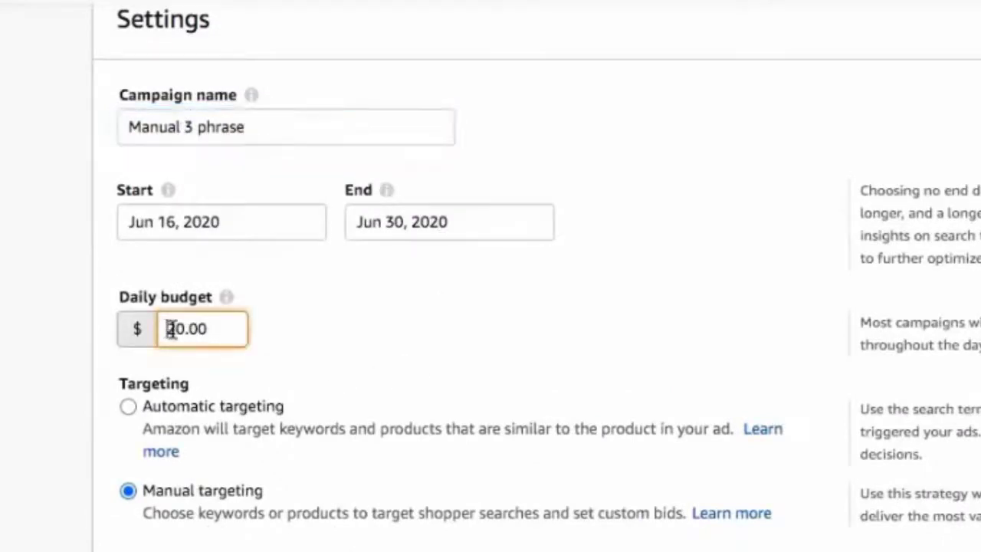
drag(170, 330, 181, 330)
text(1)
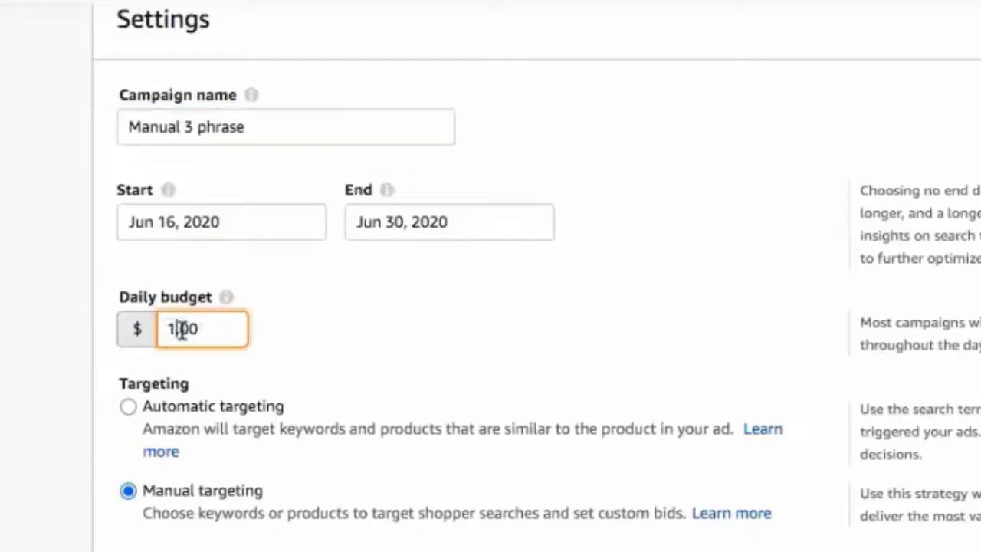
text(5)
- Filter the related keyword suggestions to phrase match only instead of broad
scroll(345, 322, down, 3)
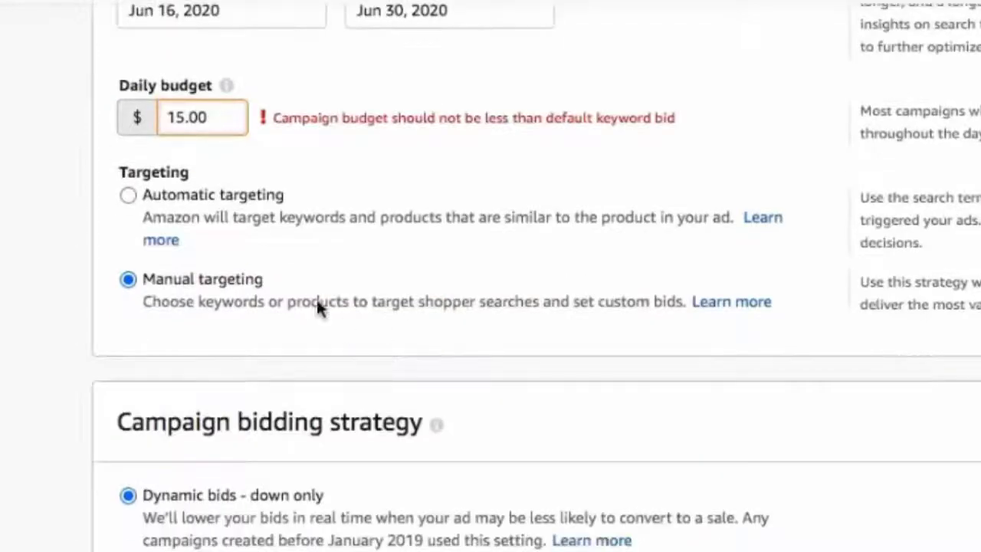
scroll(460, 314, down, 5)
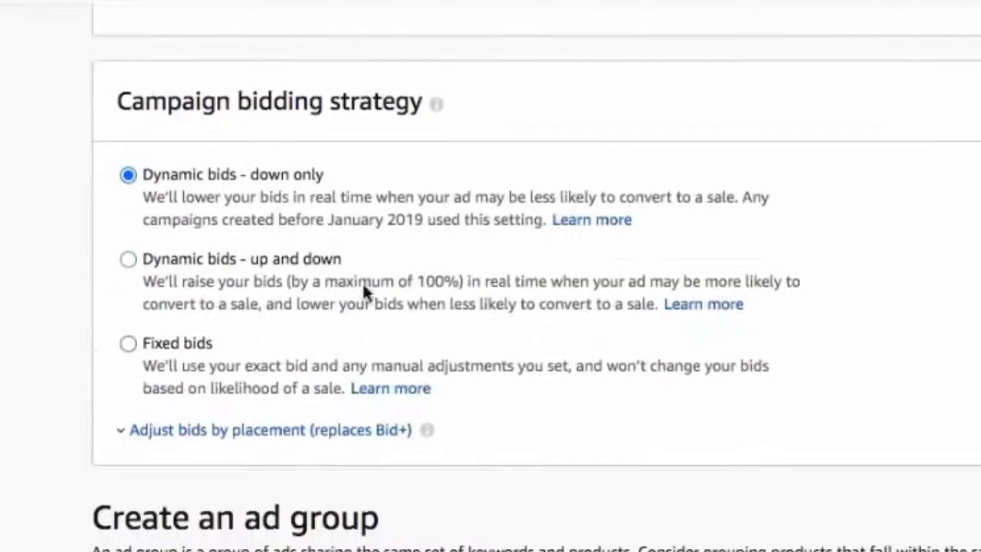
scroll(754, 510, down, 10)
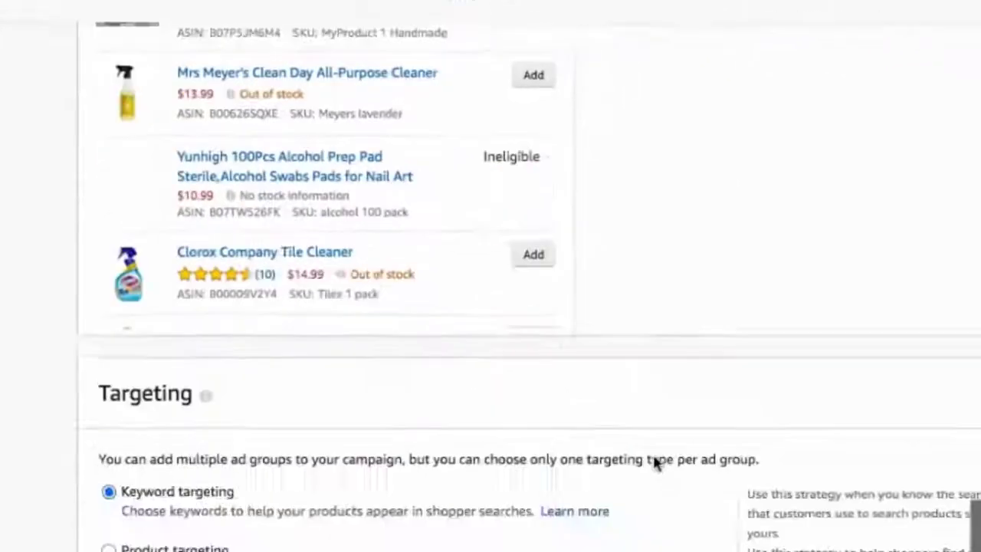
scroll(656, 464, down, 5)
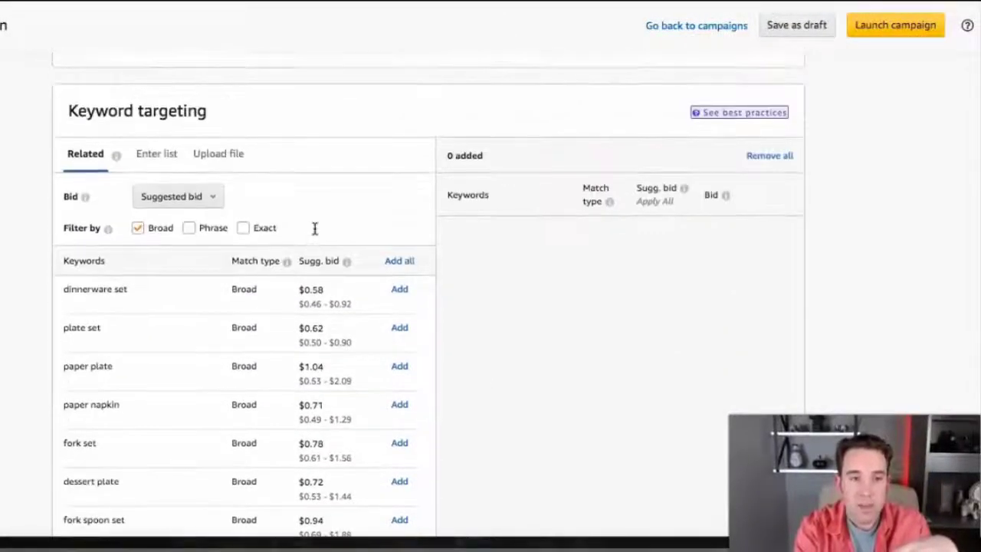
scroll(315, 228, up, 1)
click(139, 233)
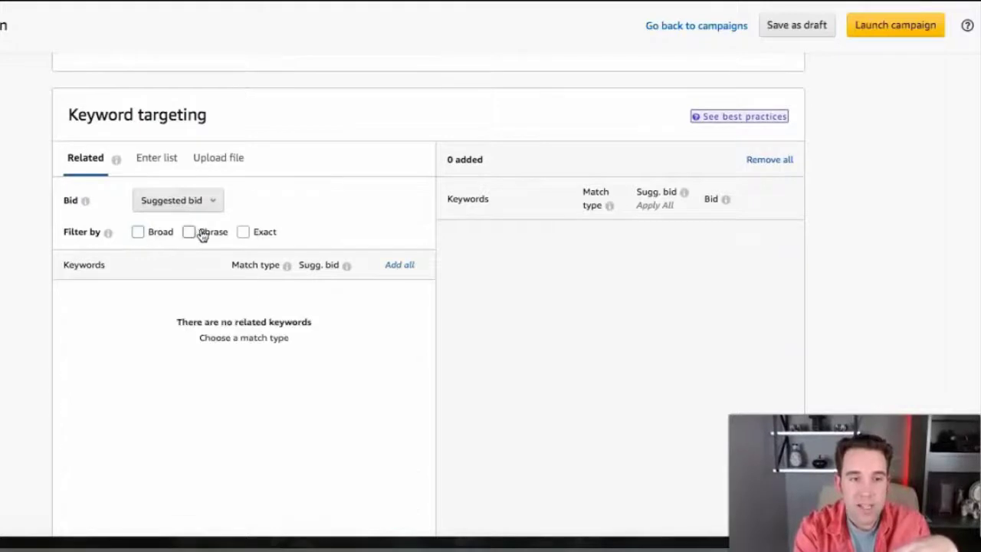
click(191, 234)
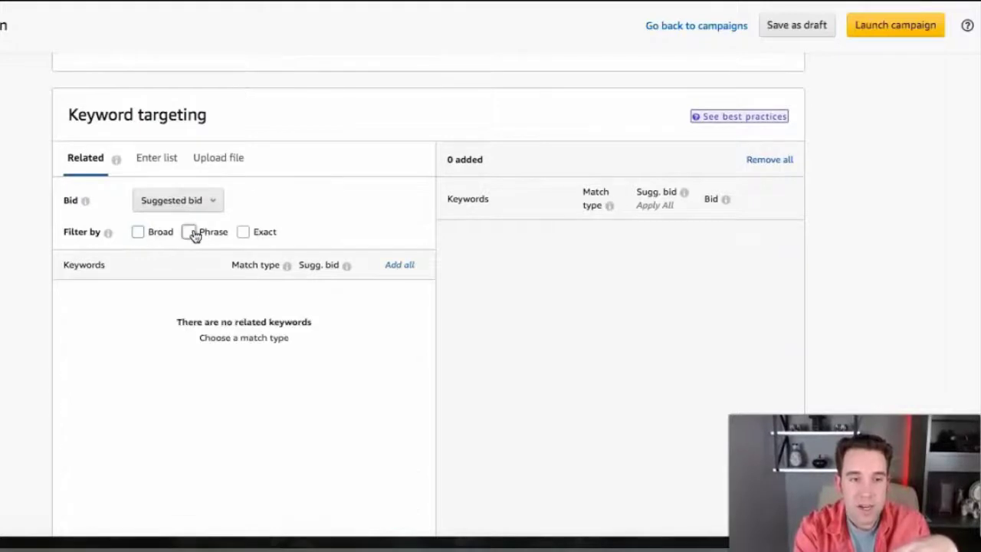
- Compare the broad and phrase suggestions for the related keywords, then restrict the list to phrase match and look through it
click(157, 159)
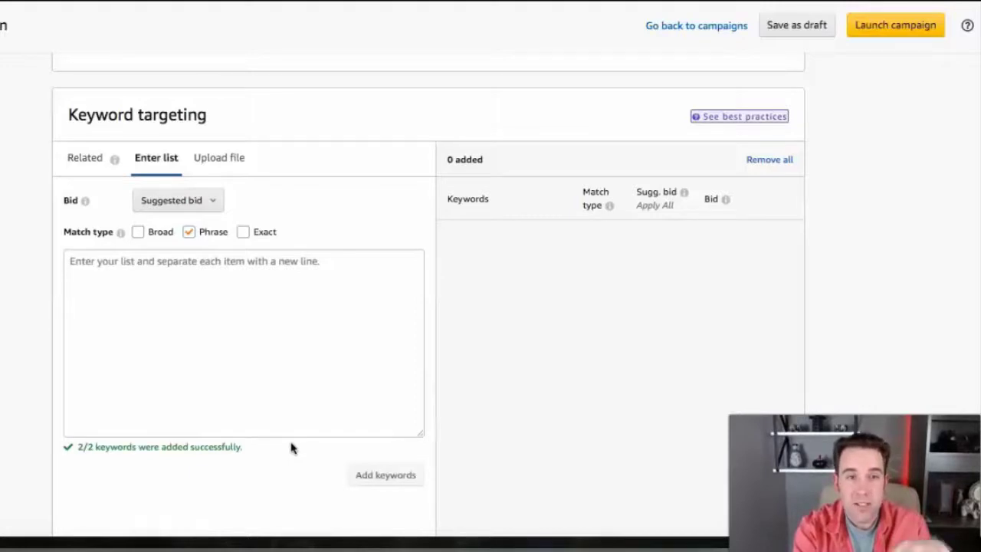
click(138, 232)
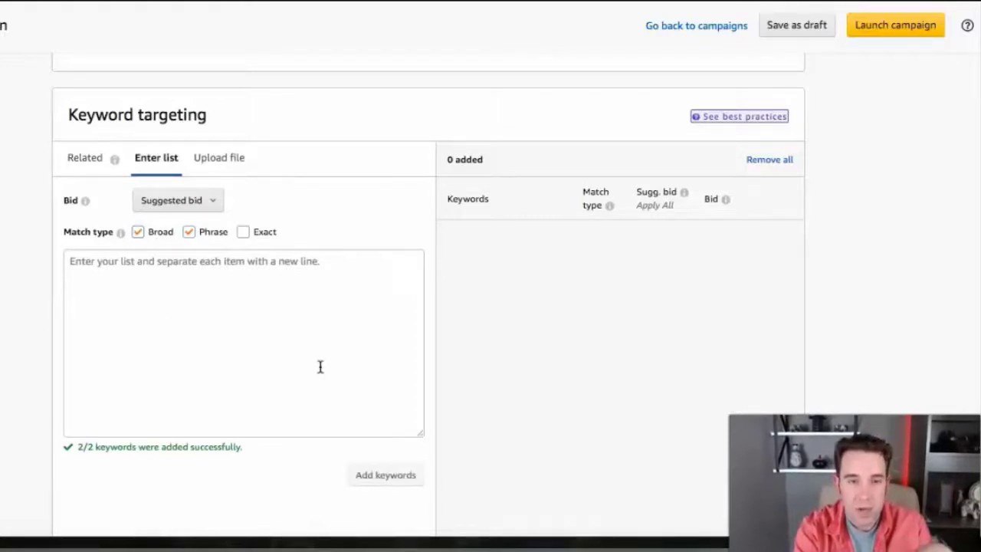
click(92, 160)
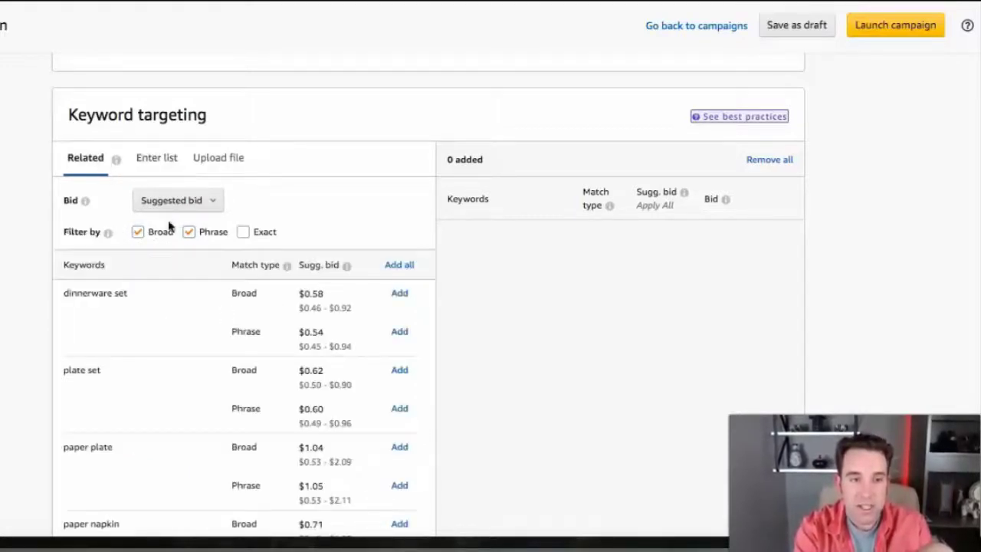
click(138, 232)
scroll(175, 317, down, 1)
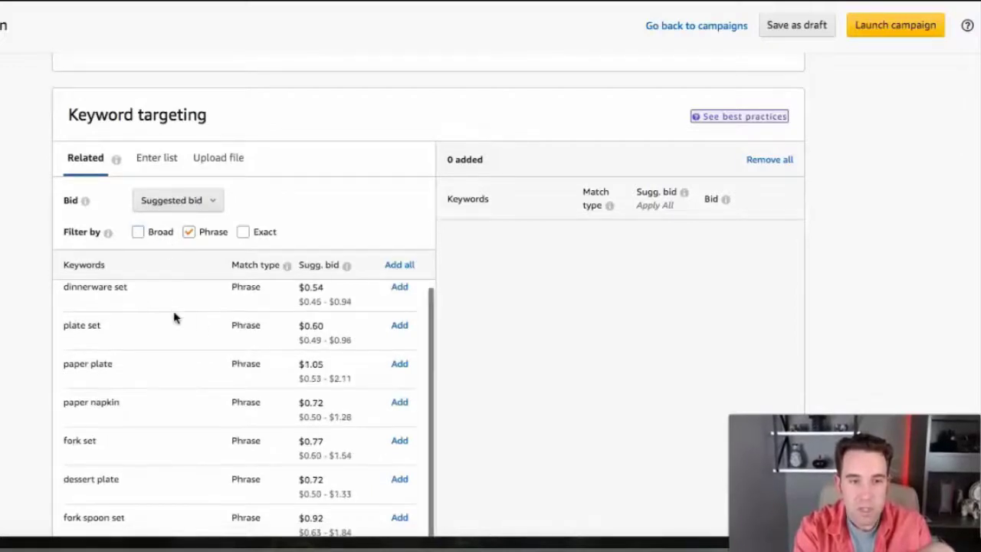
scroll(399, 192, down, 3)
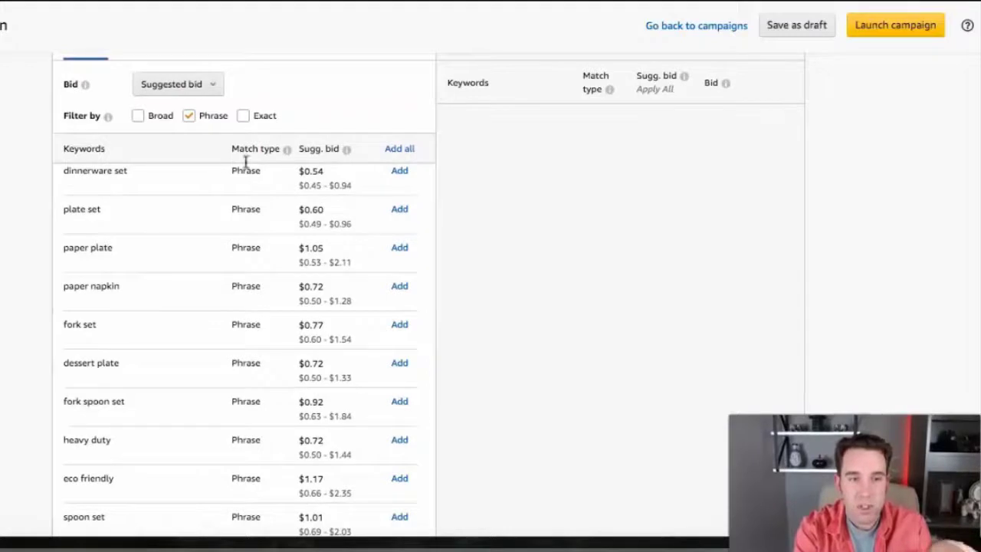
- Add dinnerware set, plate set and dessert plate as phrase-match keywords with their suggested bids
click(400, 174)
click(399, 211)
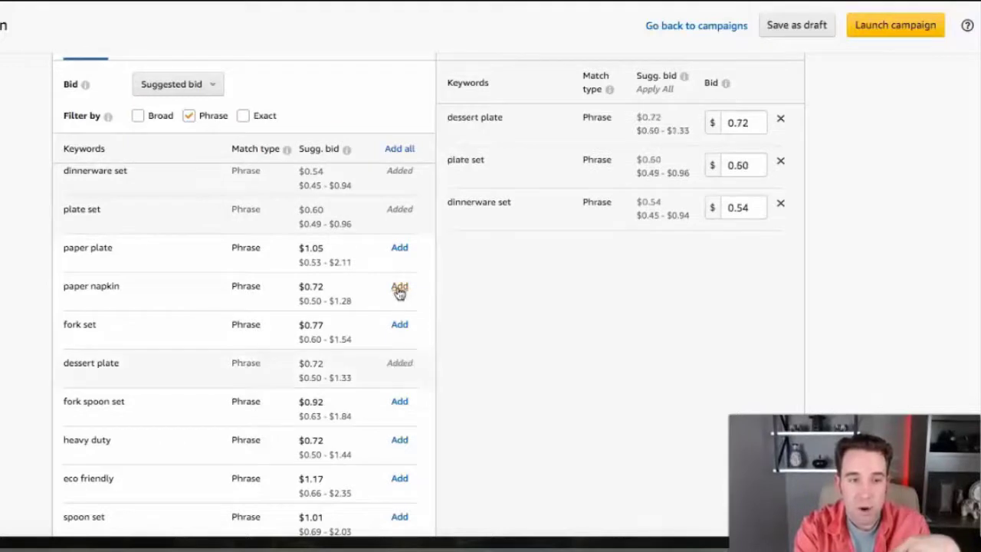
click(749, 125)
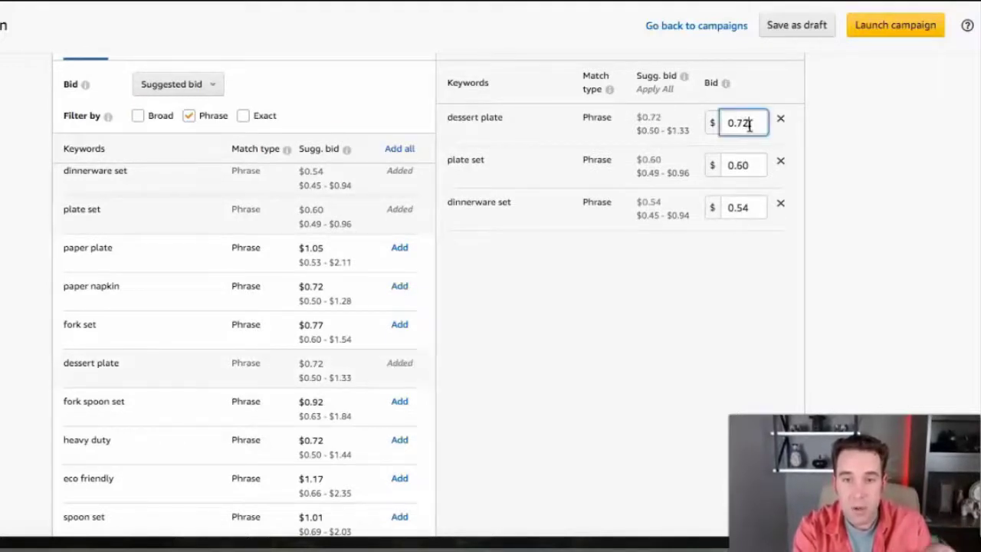
double_click(737, 127)
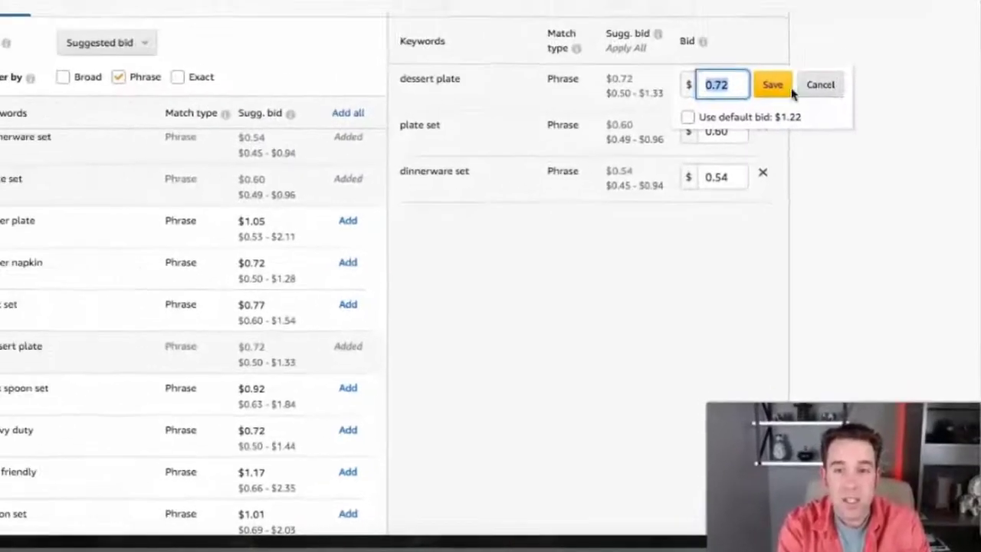
click(780, 89)
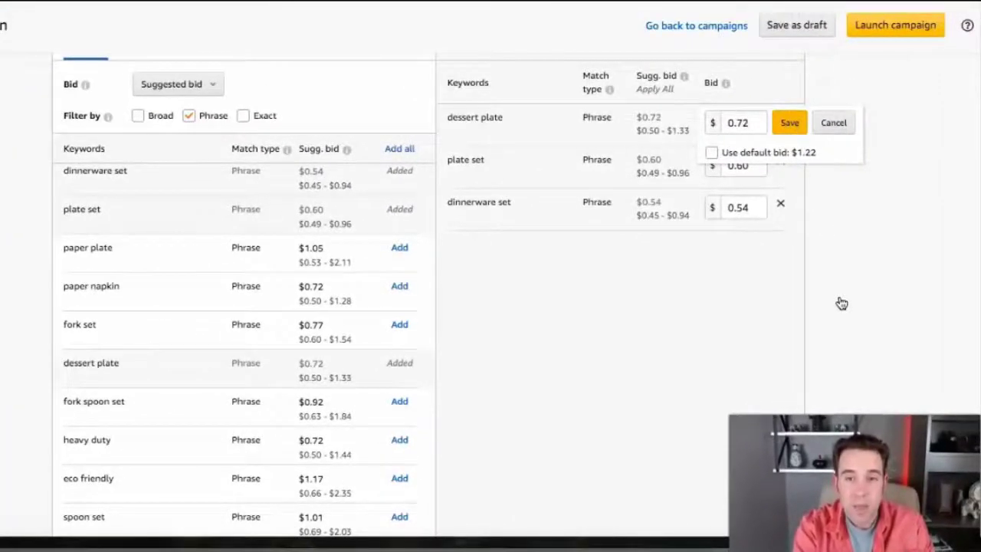
scroll(840, 303, up, 2)
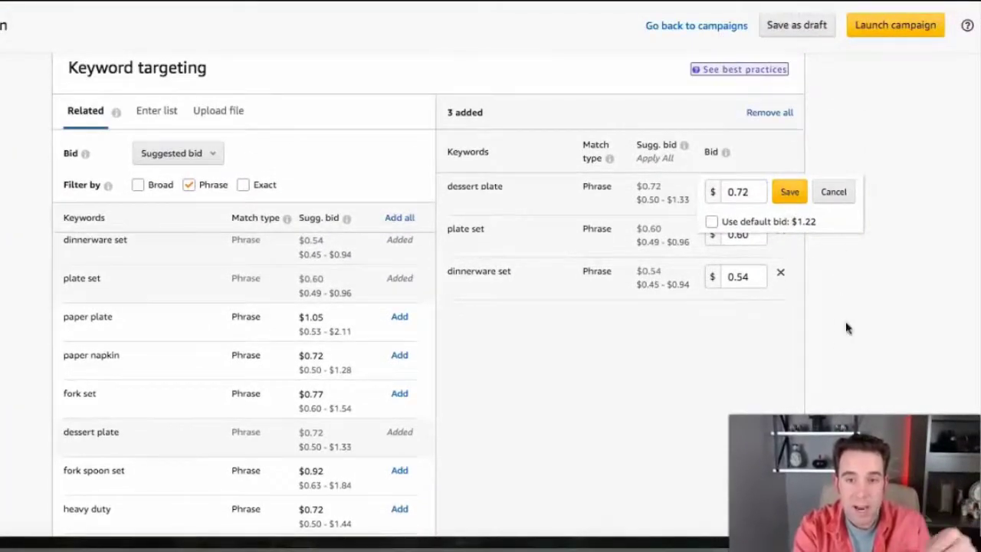
click(835, 193)
- Rename the campaign as product Targeting ASIN
scroll(822, 276, up, 20)
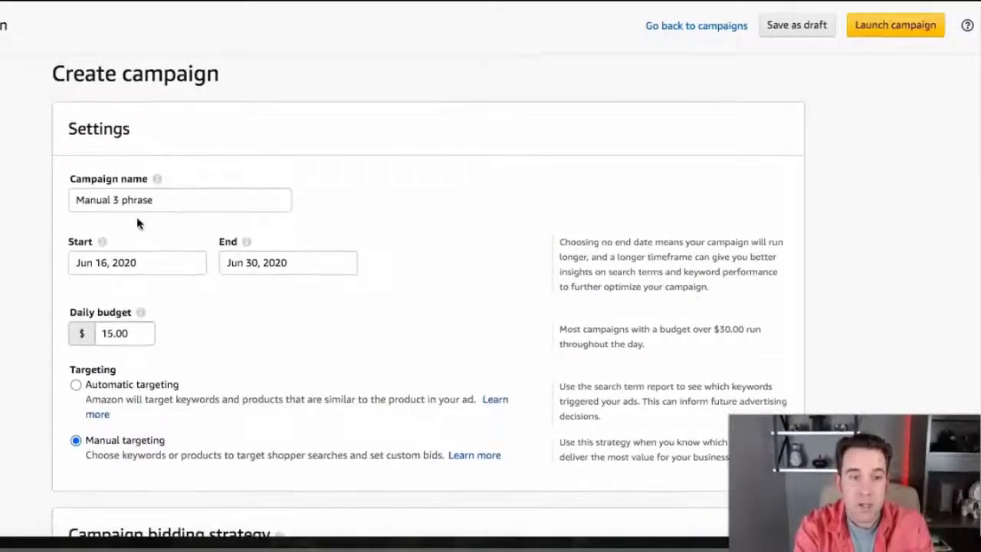
click(158, 196)
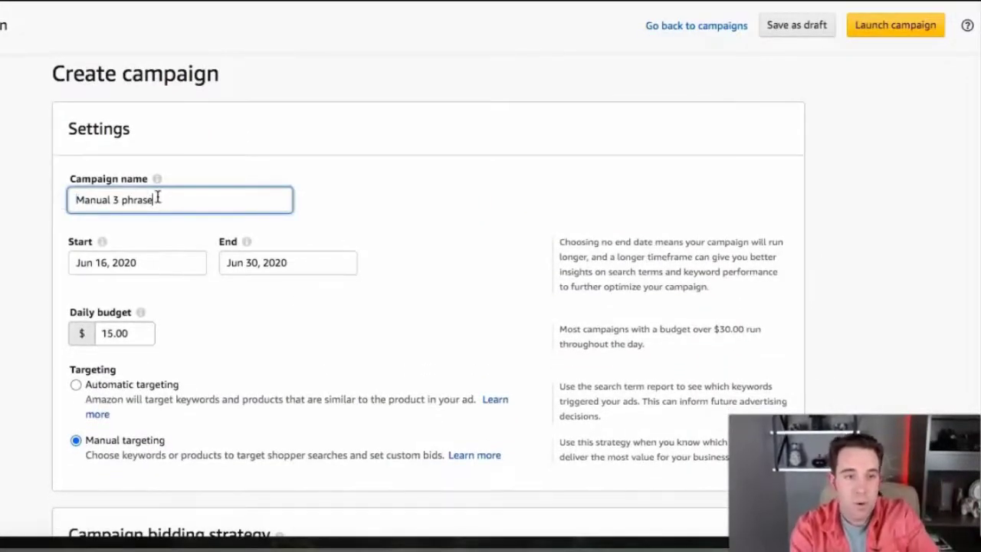
drag(158, 200, 72, 199)
text(A)
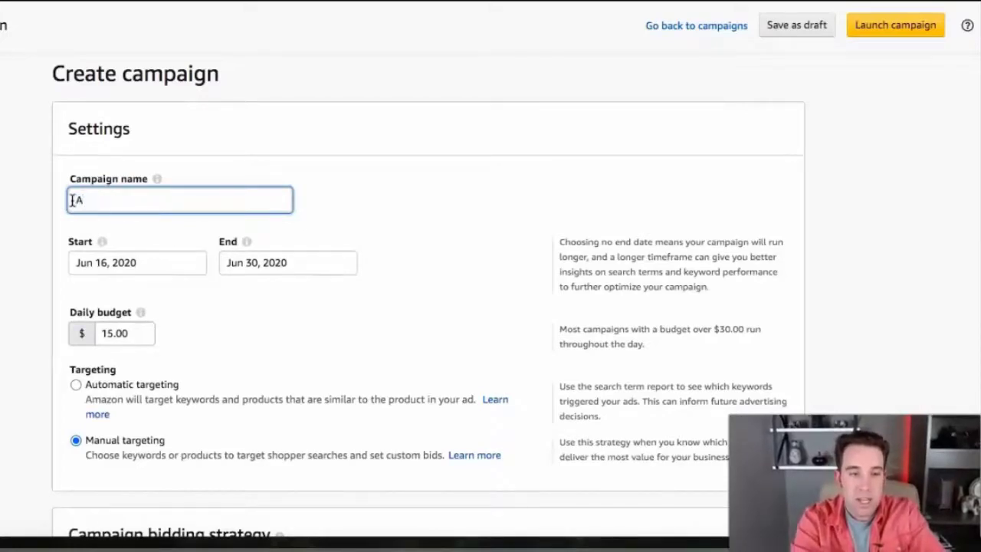
key(BackSpace)
text(prod)
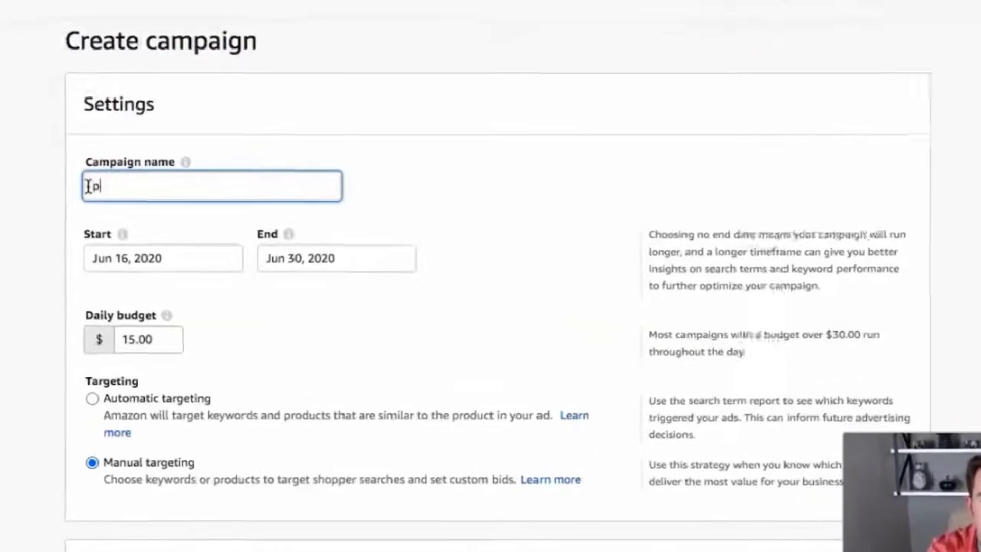
text(uct Targeting ASIN)
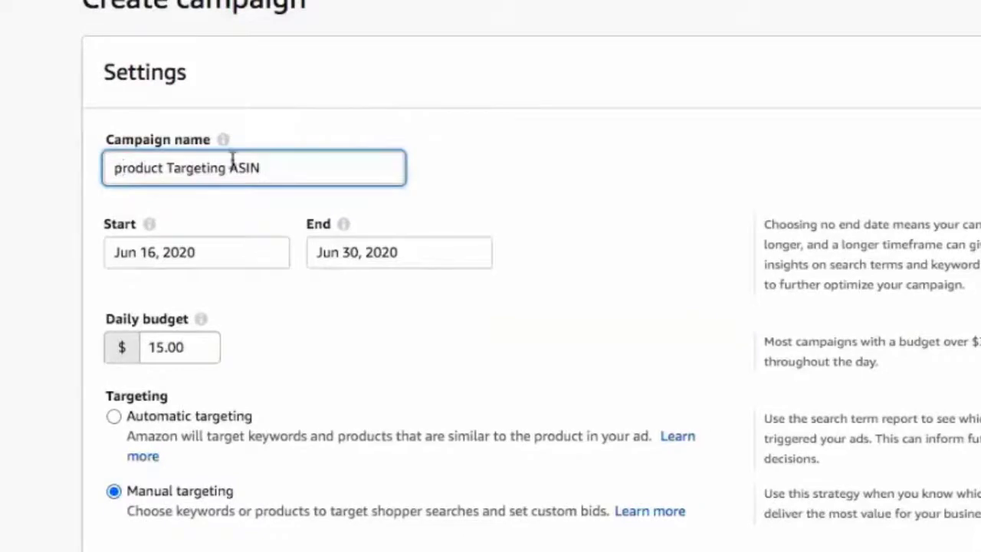
- Choose Dynamic bids - up and down as the campaign bidding strategy
scroll(504, 331, down, 3)
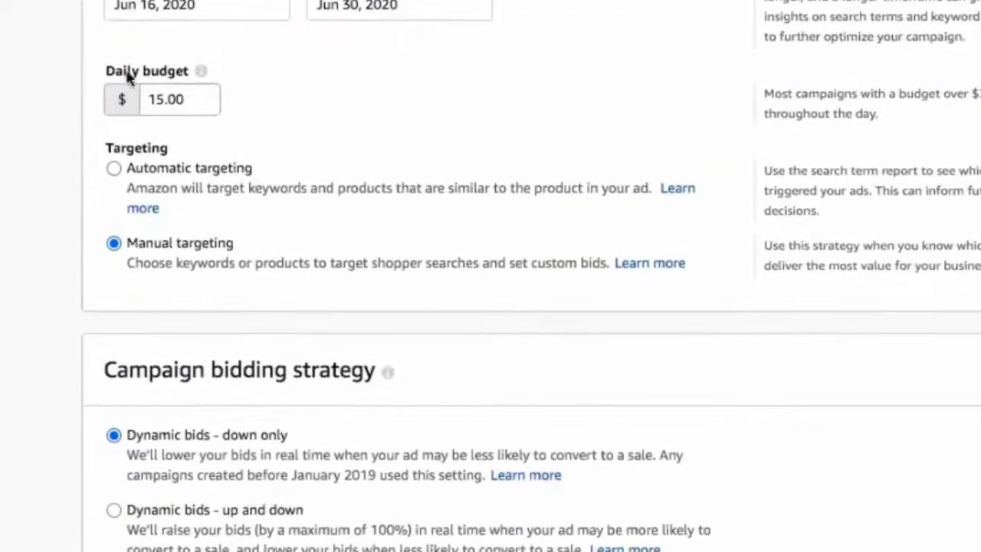
scroll(203, 263, down, 5)
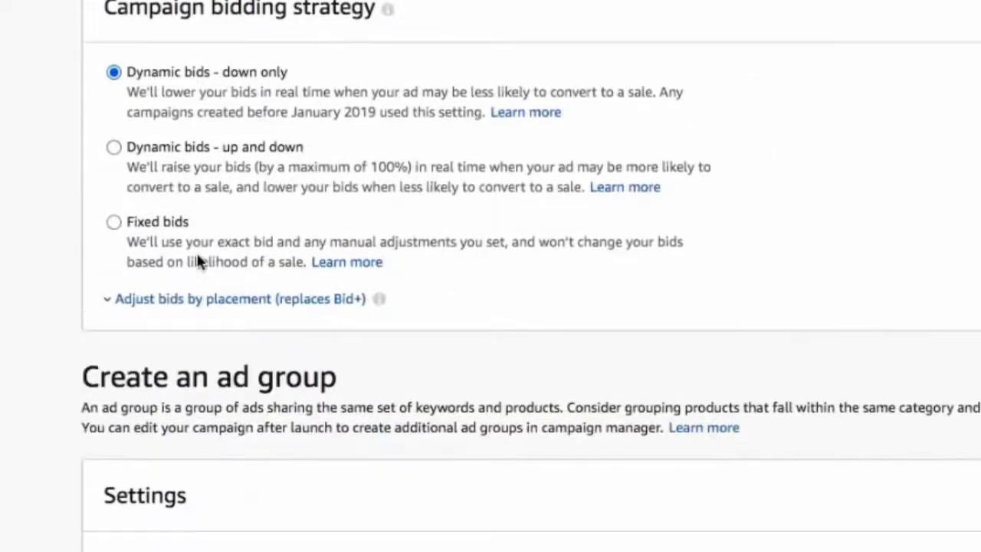
click(130, 149)
- Rename the ad group as ASIN Targeting
scroll(484, 343, down, 4)
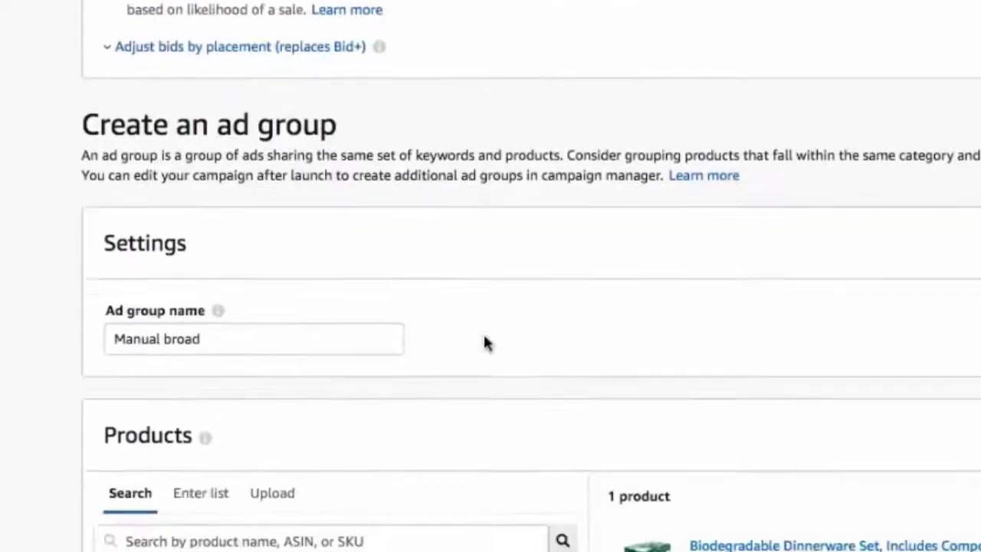
drag(223, 315, 101, 317)
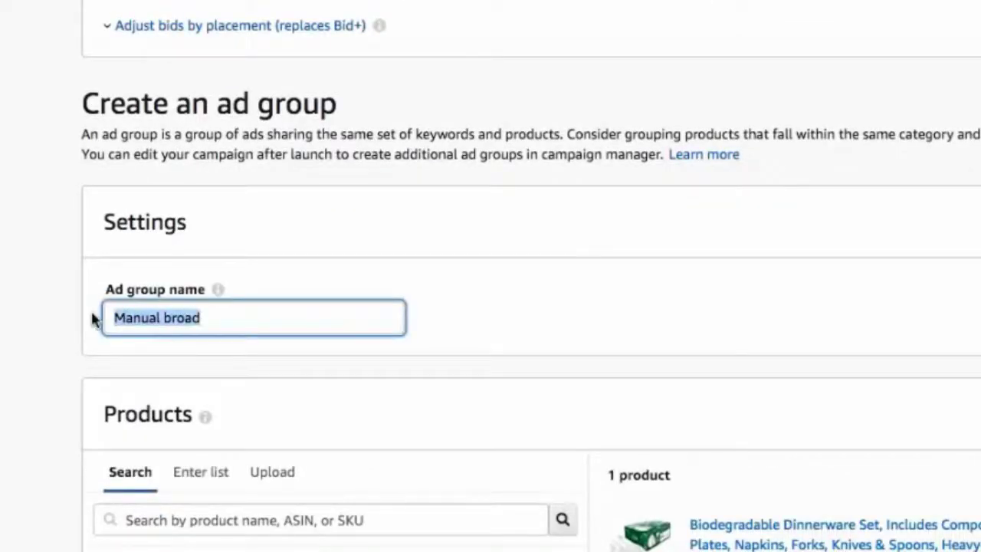
text(ASIN Targeting)
- Switch the ad group from keyword targeting to product targeting and set the default bid to $1.42
scroll(613, 383, down, 12)
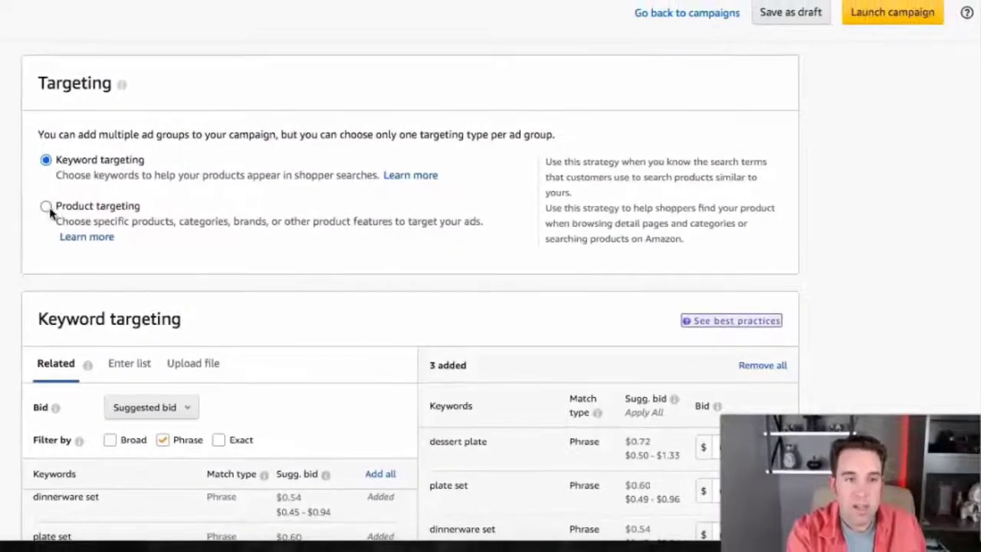
click(47, 207)
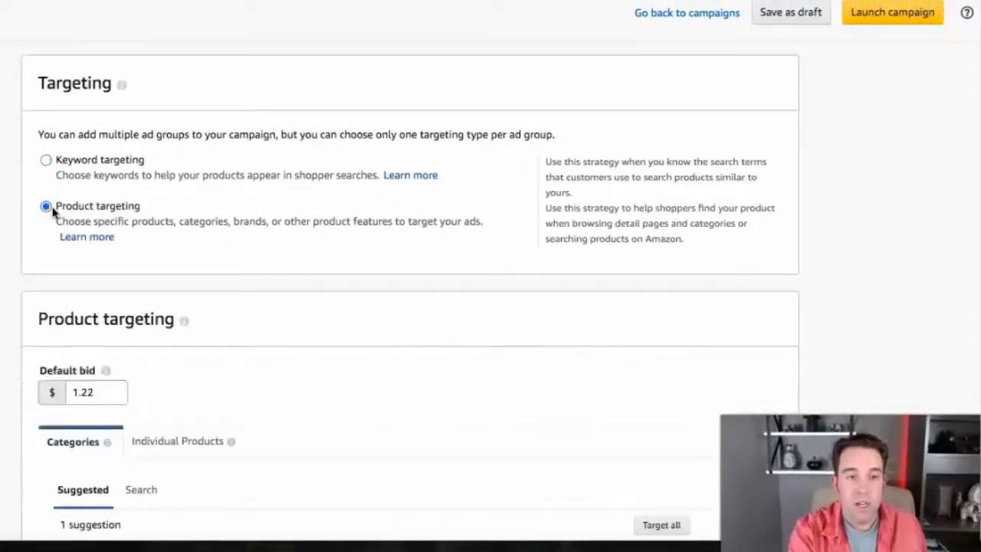
scroll(237, 272, down, 2)
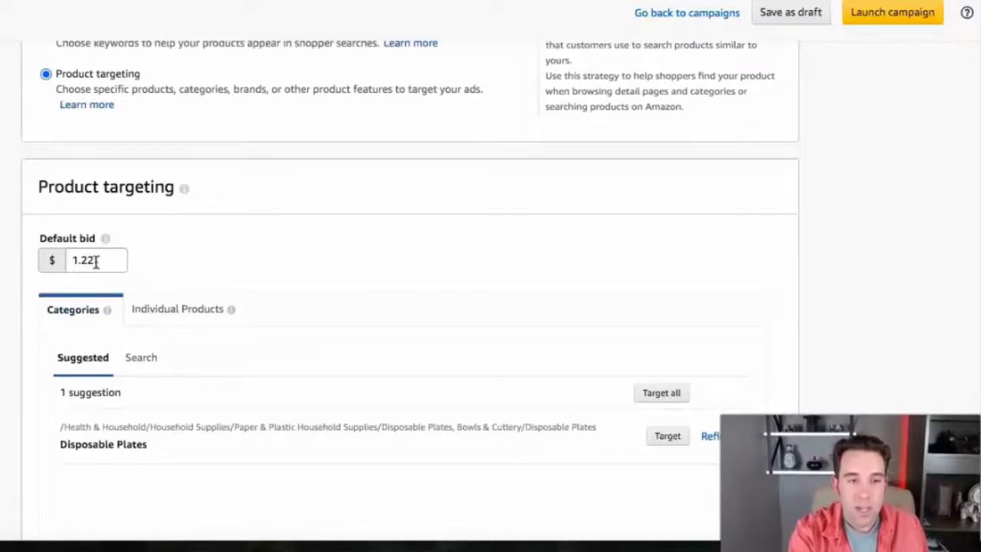
drag(96, 262, 87, 263)
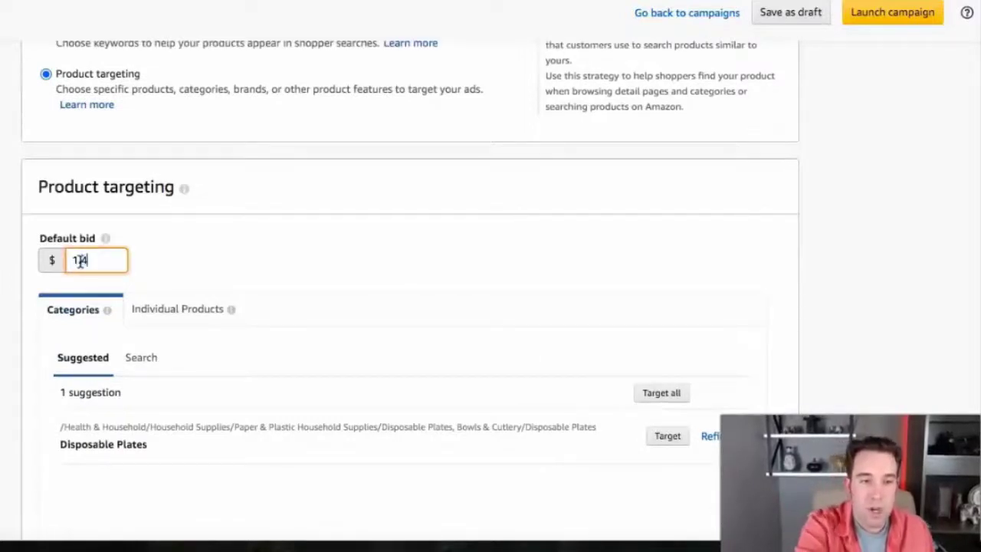
click(163, 253)
scroll(164, 253, down, 1)
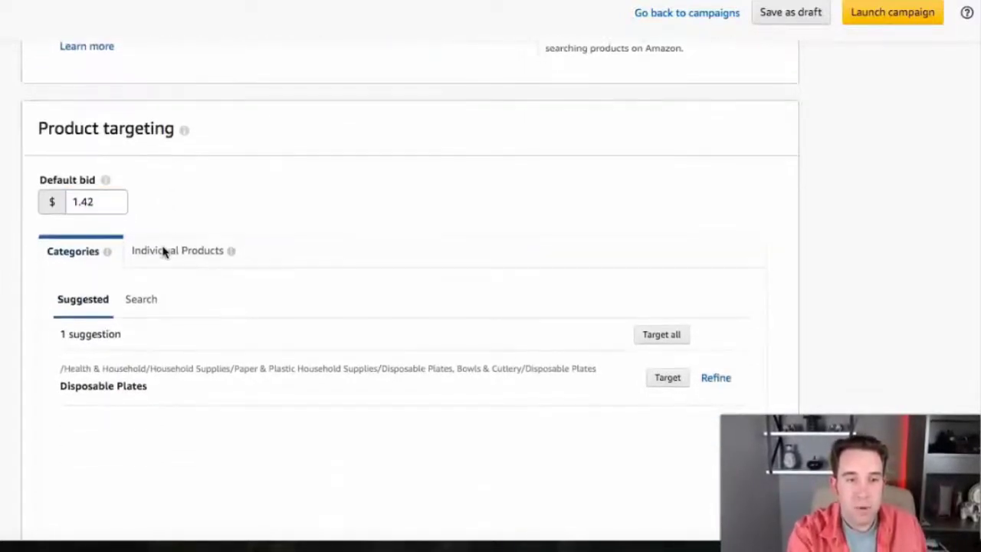
- Target the first three suggested individual products, including the ZeeZoor dinnerware set and the Eco Friendly Party Plates and Utensils set
click(192, 253)
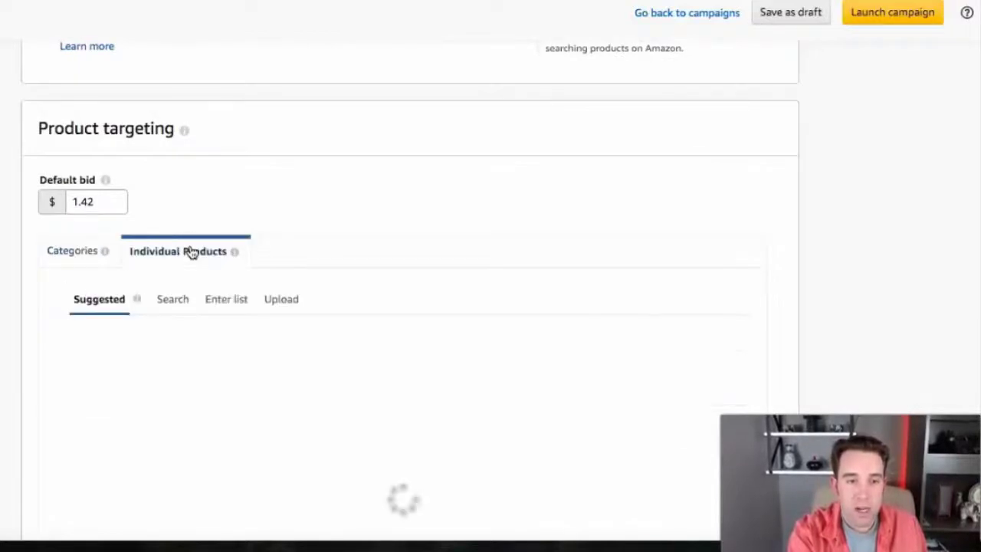
scroll(391, 180, down, 3)
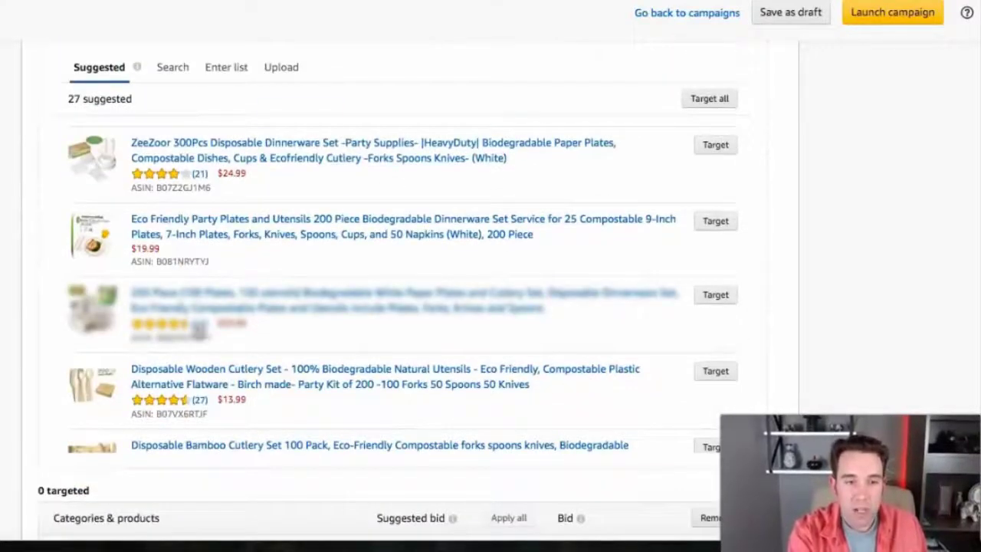
click(707, 152)
click(711, 225)
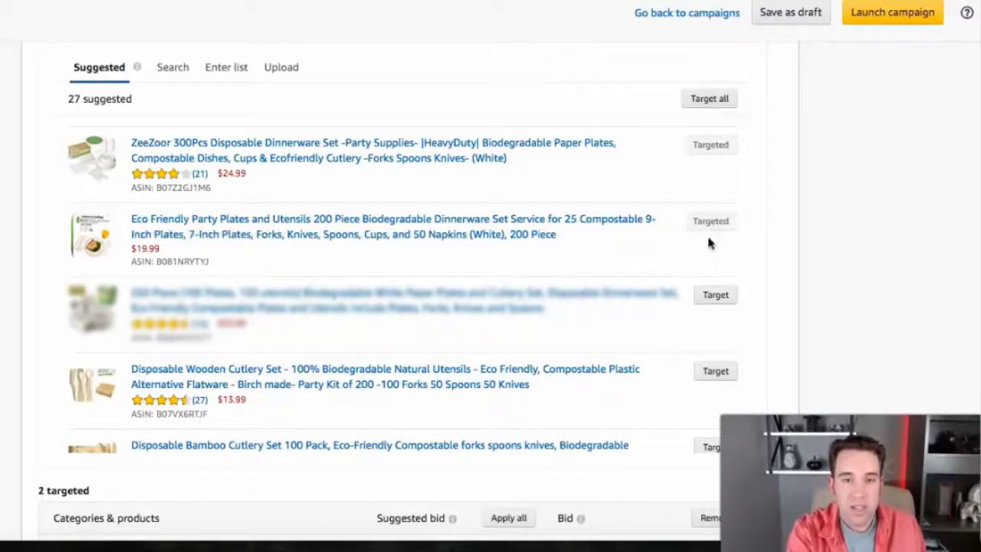
click(714, 305)
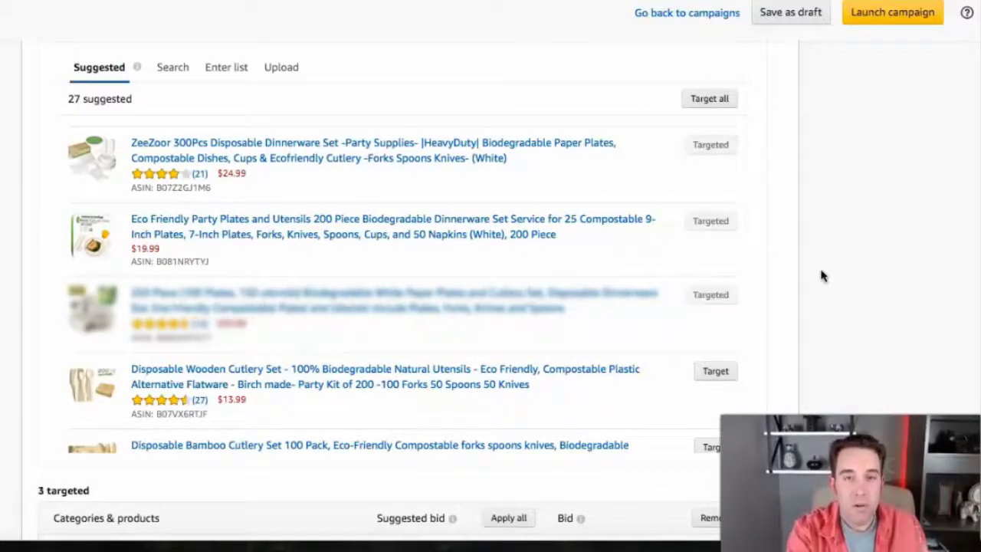
- Switch to the Amazon search results for biodegradable trash bags and collect the listed products' ASINs with Helium 10's ASIN Grabber
scroll(822, 276, up, 2)
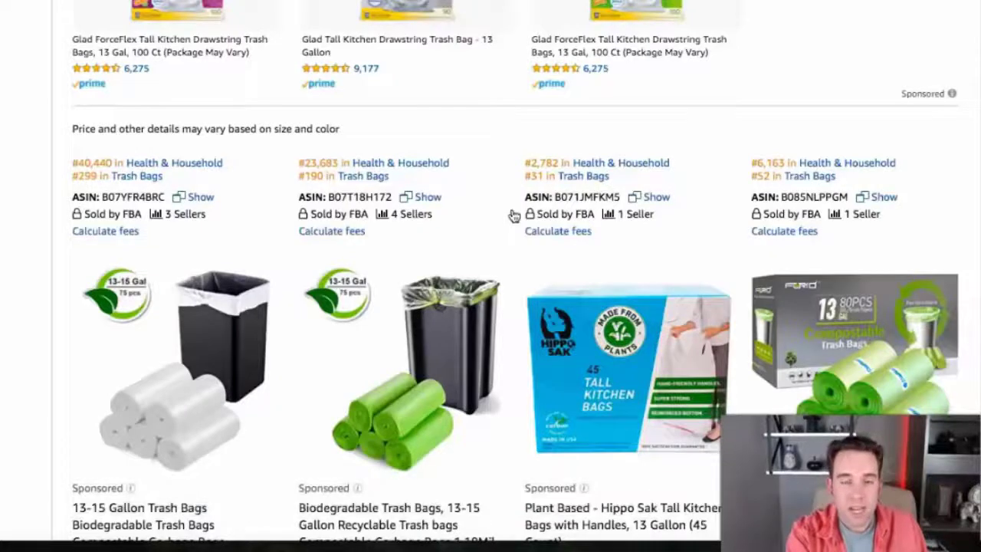
scroll(510, 212, up, 4)
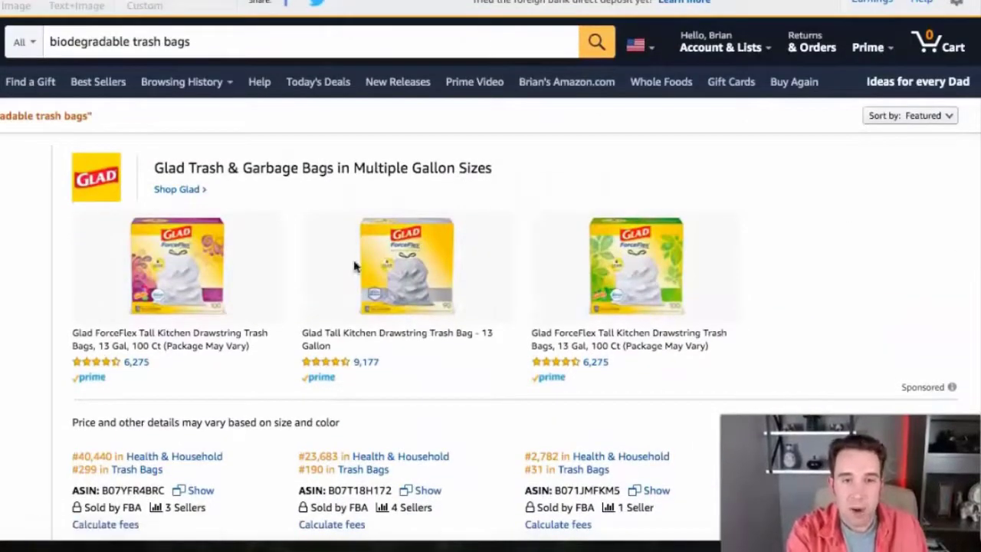
scroll(491, 189, down, 2)
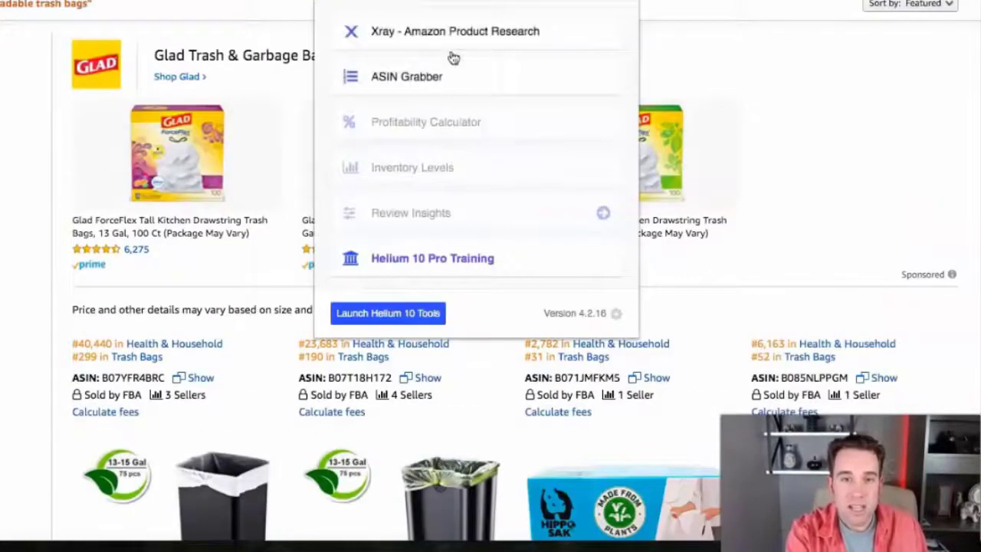
click(409, 83)
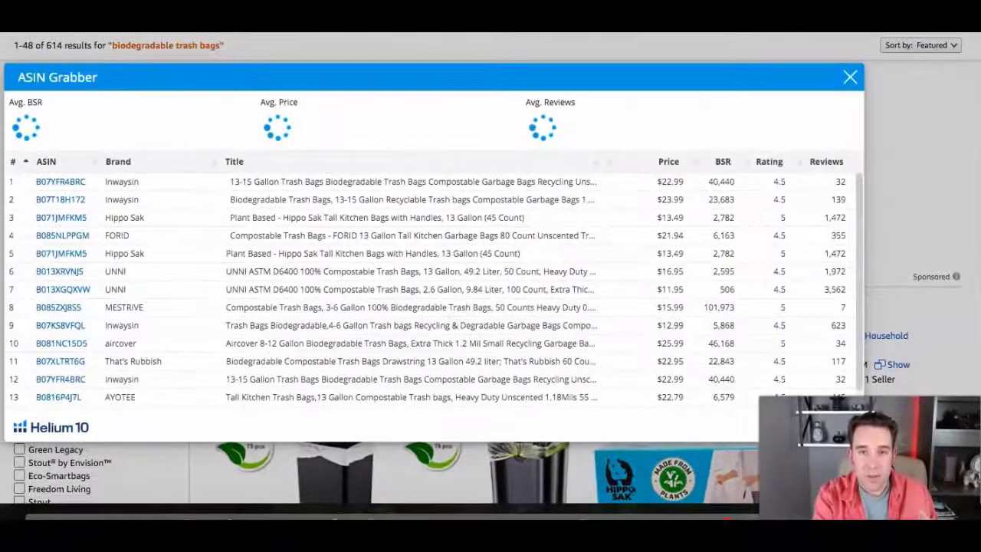
click(676, 23)
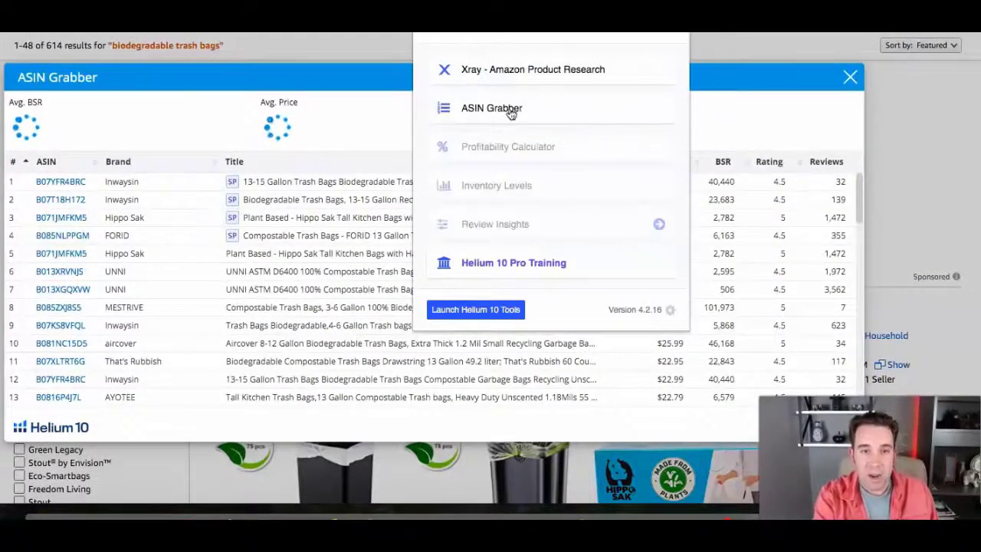
click(732, 74)
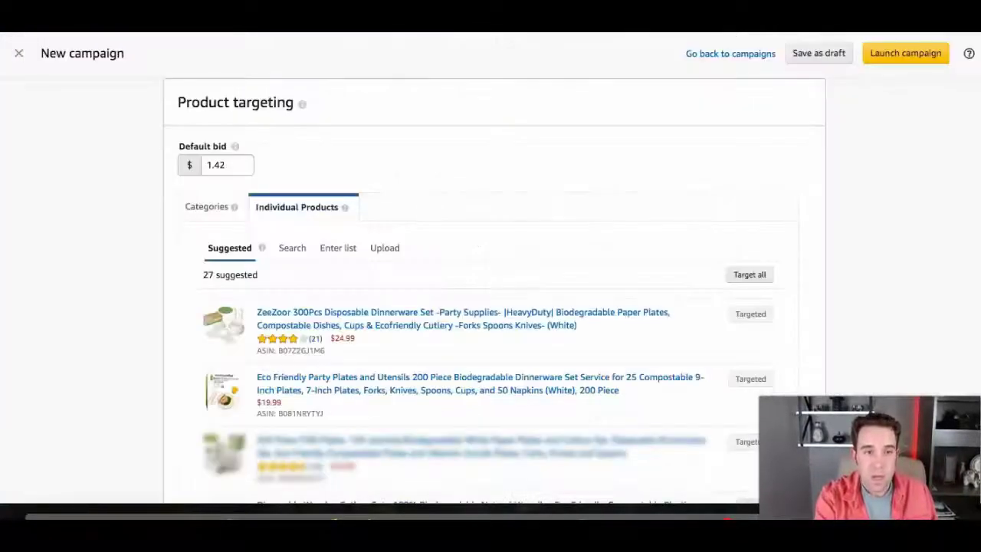
- Return to the new campaign and open the manual ASIN list entry for individual product targeting
click(332, 253)
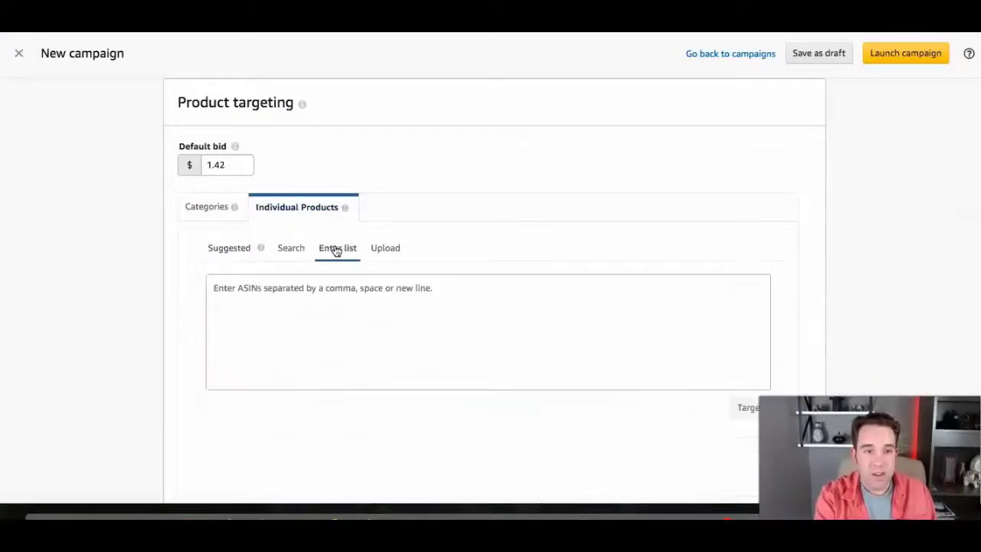
scroll(443, 230, down, 1)
click(326, 223)
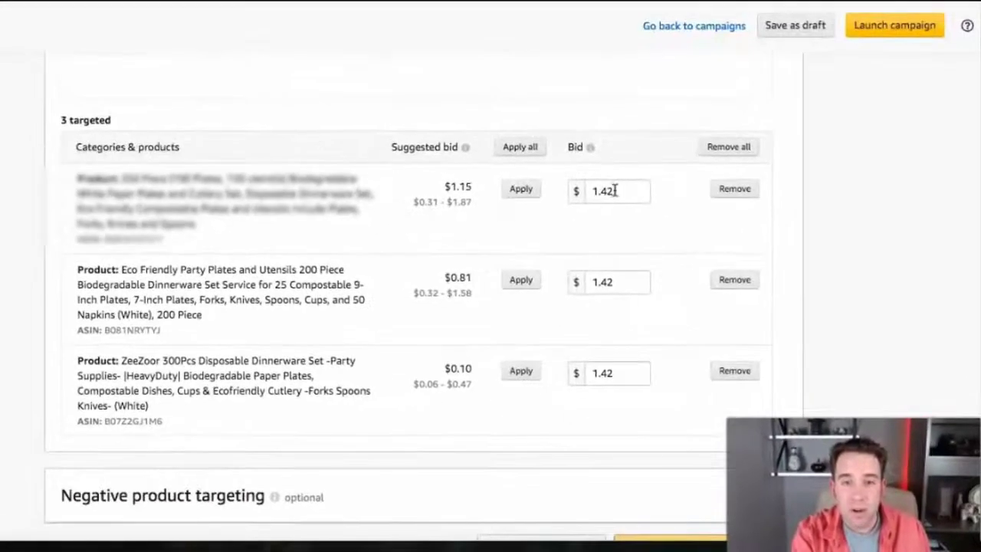
- Set the bid to $1.77 for the first targeted product and $1.55 for the Eco Friendly Party Plates and Utensils set
click(615, 191)
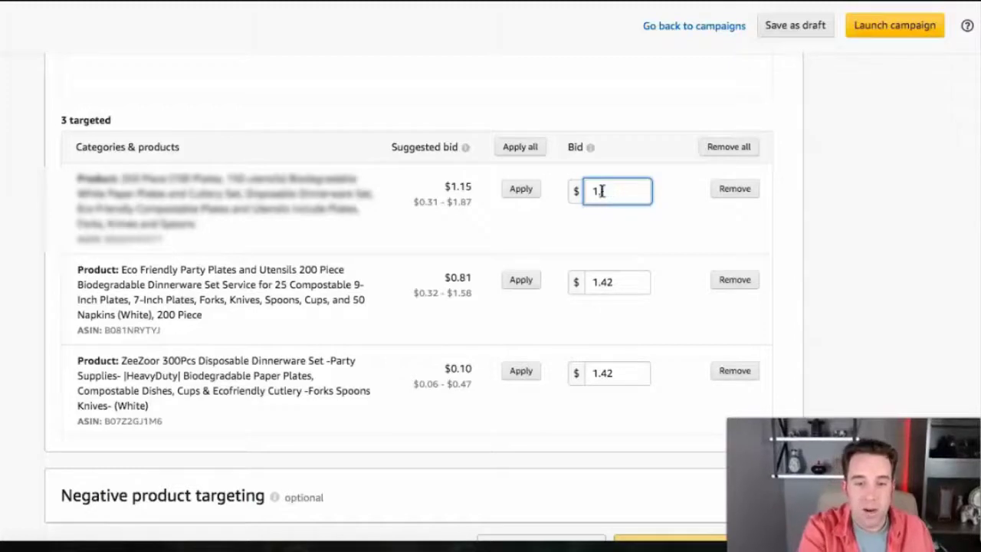
click(678, 223)
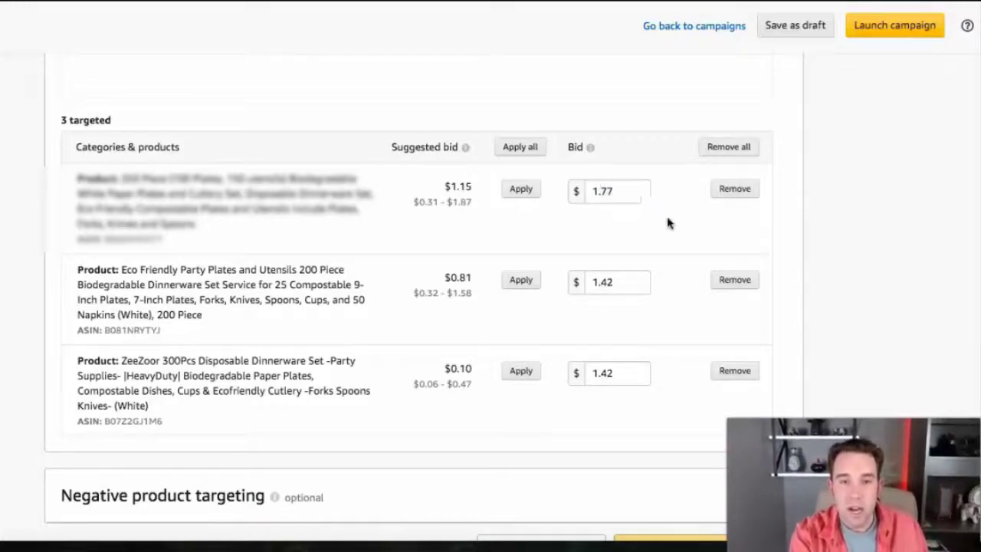
click(621, 281)
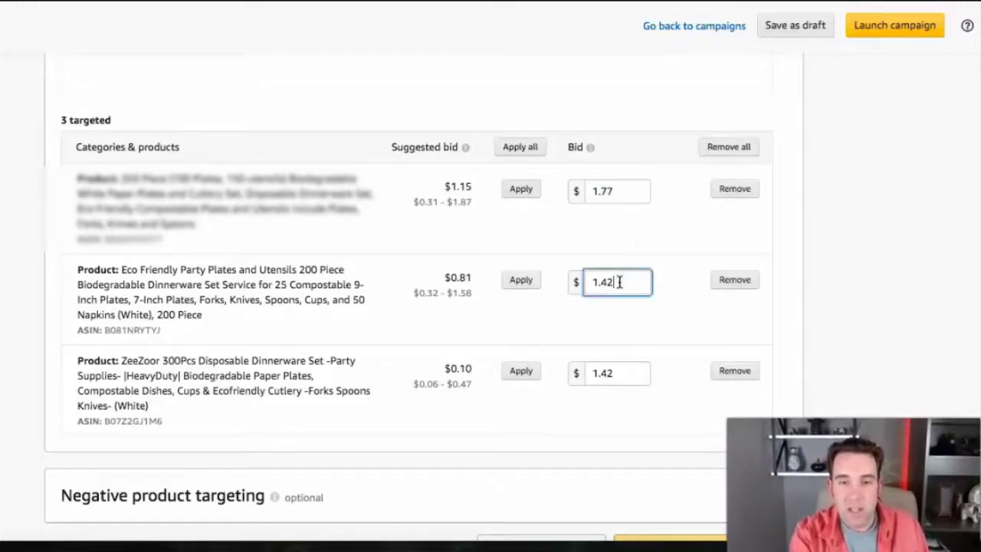
drag(620, 281, 600, 282)
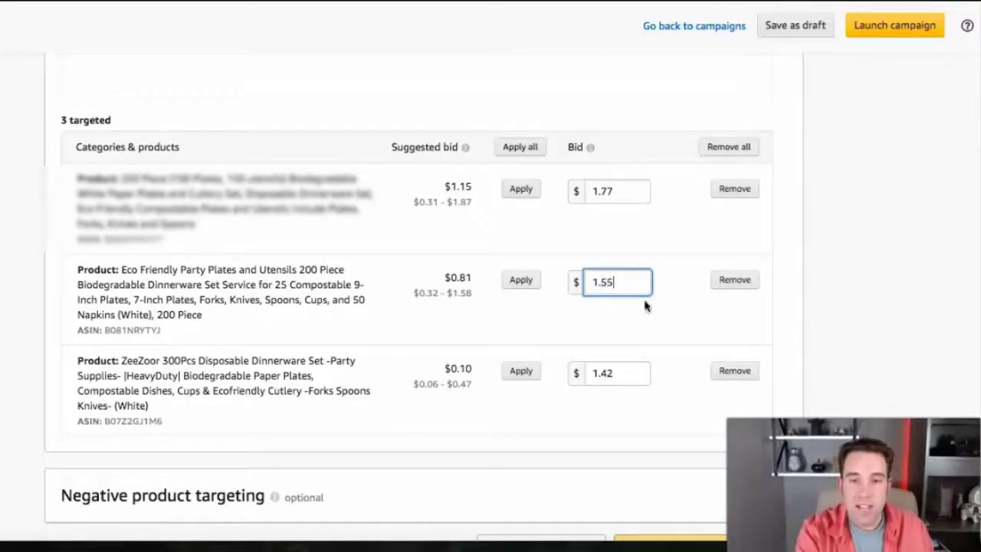
- Complete the $1.55 bid for the Eco Friendly Party Plates and Utensils set and launch the product-targeting campaign
text(.55)
click(696, 324)
scroll(696, 324, down, 3)
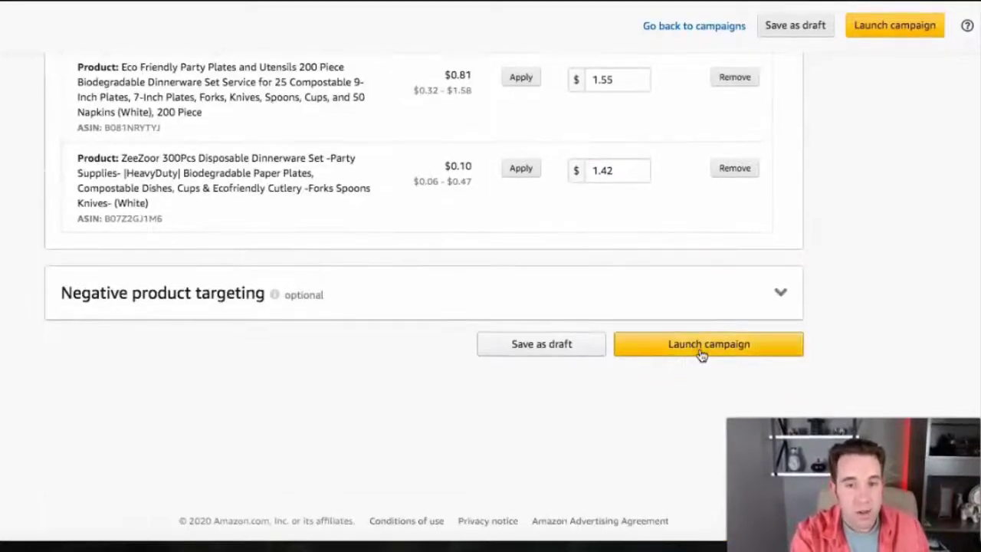
click(702, 348)
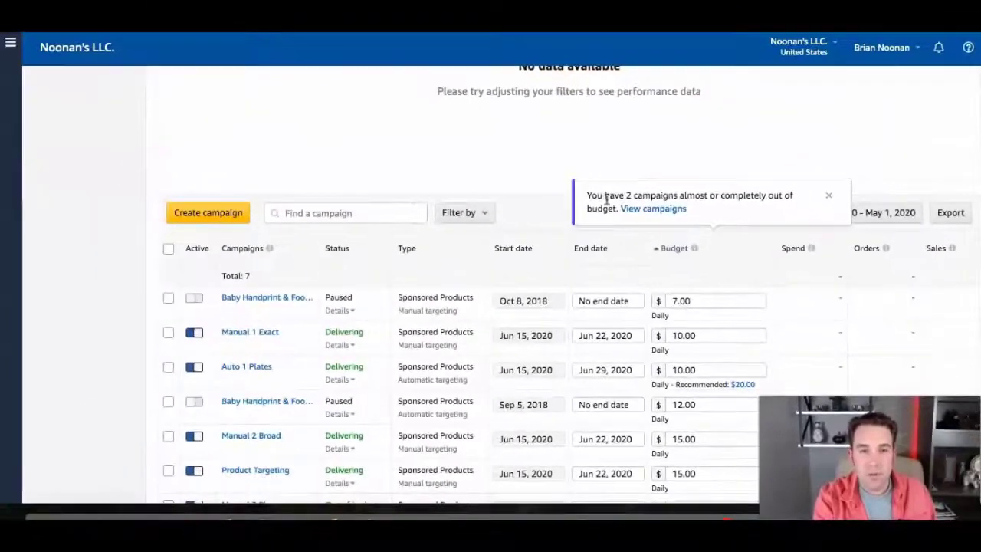
- Review the status, dates, daily budget and performance columns of all campaigns in the campaign list
scroll(552, 175, down, 1)
scroll(552, 175, up, 2)
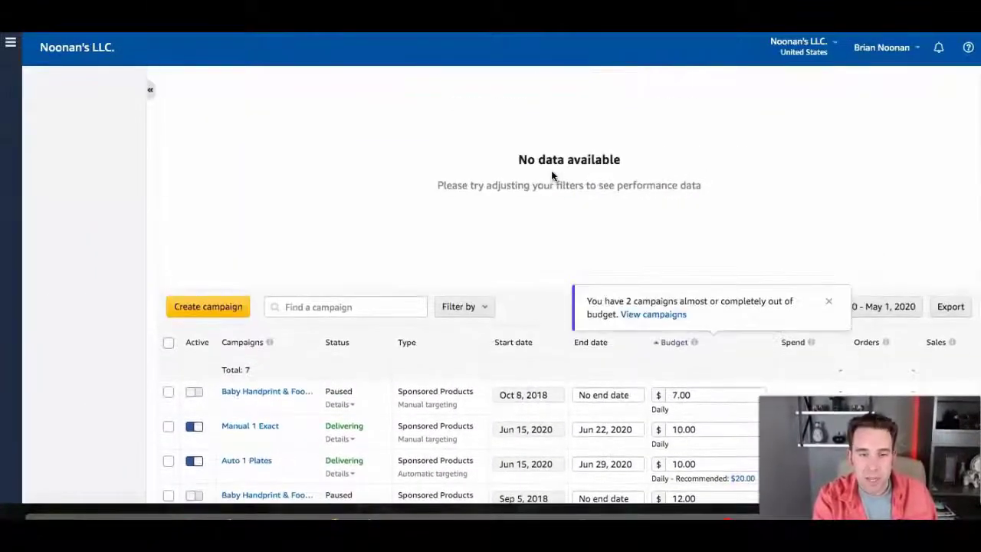
scroll(552, 175, up, 2)
scroll(552, 176, down, 4)
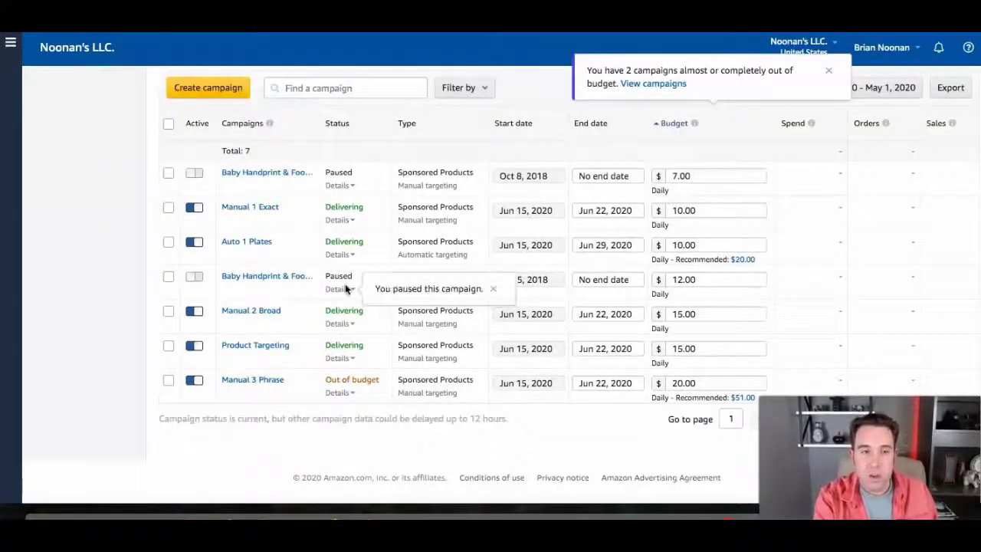
scroll(345, 288, right, 3)
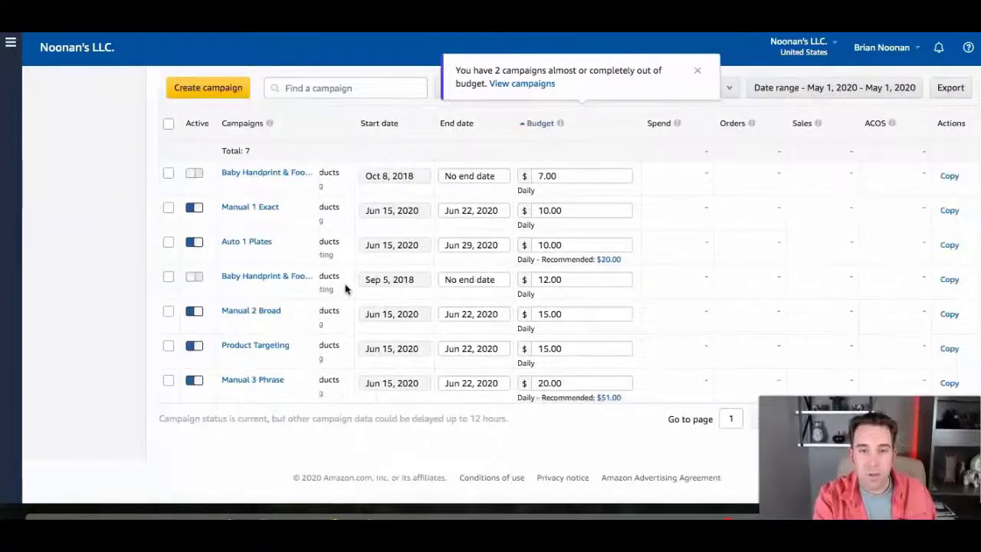
scroll(686, 283, down, 1)
scroll(687, 283, up, 2)
scroll(682, 261, up, 1)
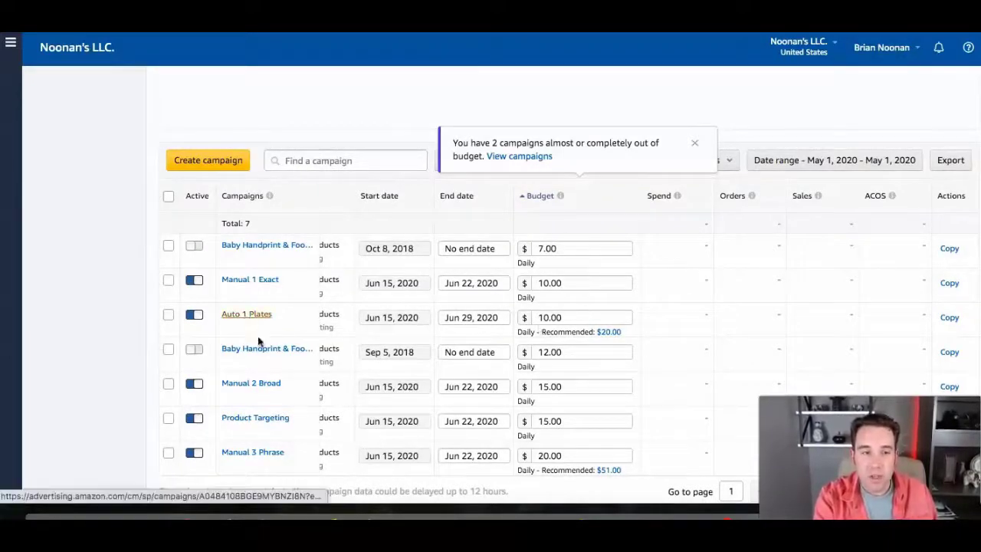
- Open the Manual 3 Phrase ad group inside the campaign of the same name and show its targeted keywords
click(254, 455)
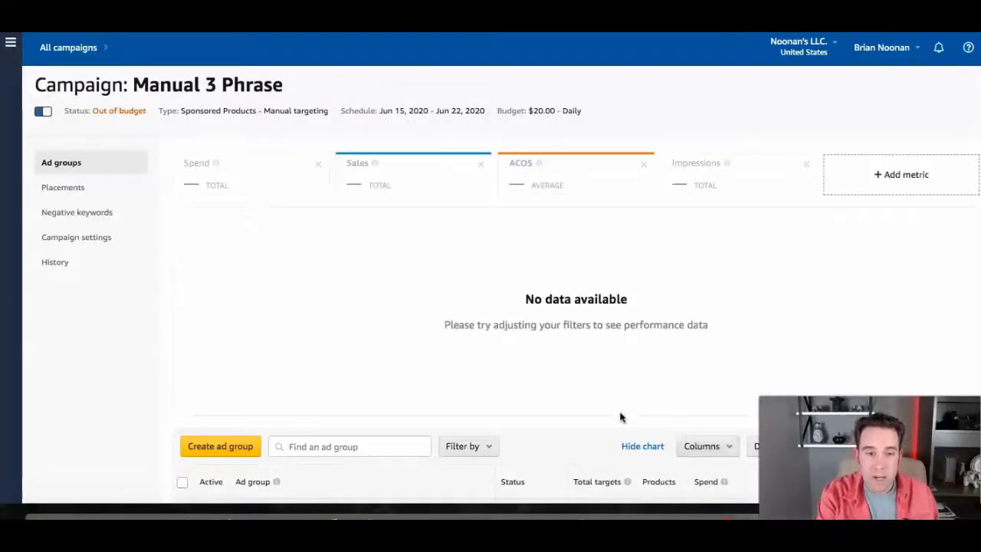
scroll(613, 414, down, 1)
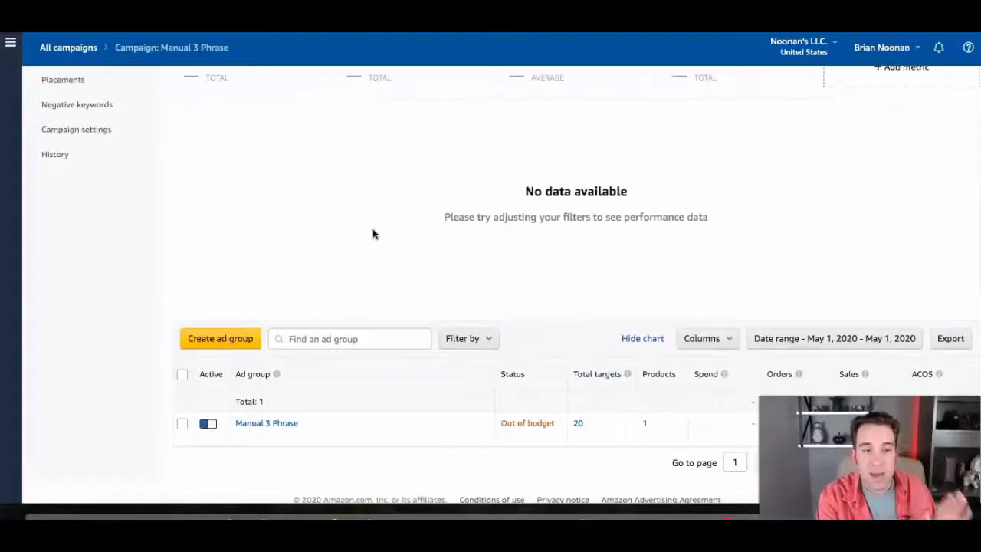
click(280, 427)
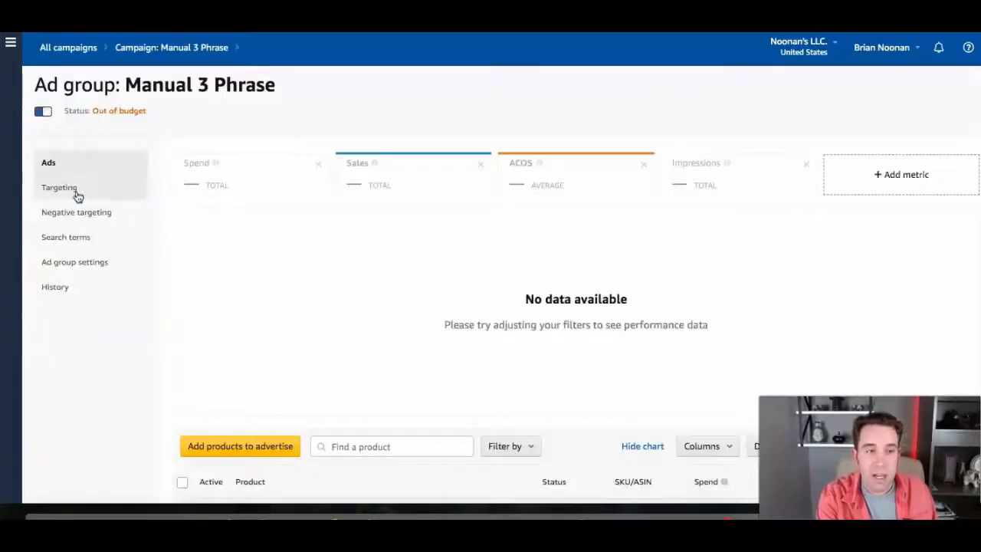
click(77, 194)
scroll(165, 401, down, 3)
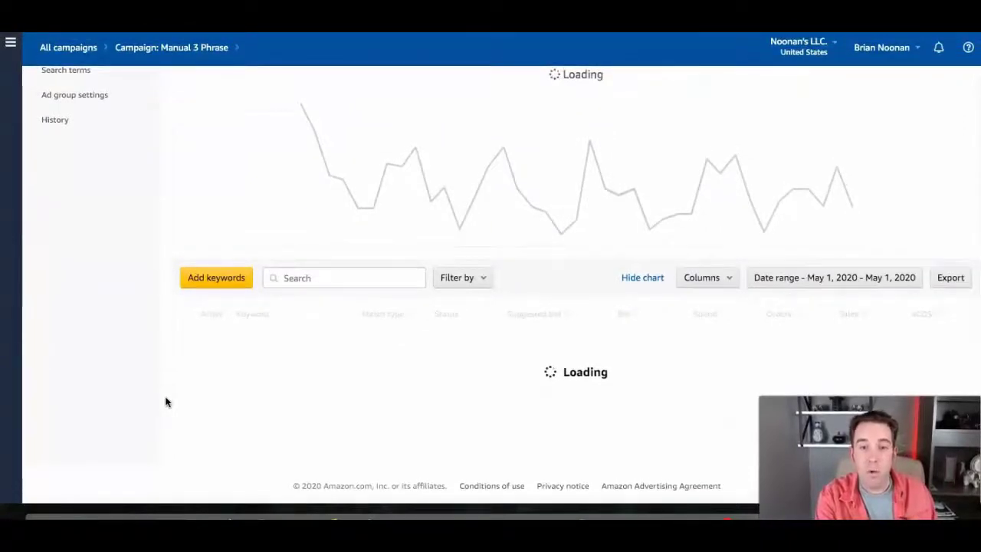
scroll(516, 223, down, 1)
scroll(516, 223, down, 2)
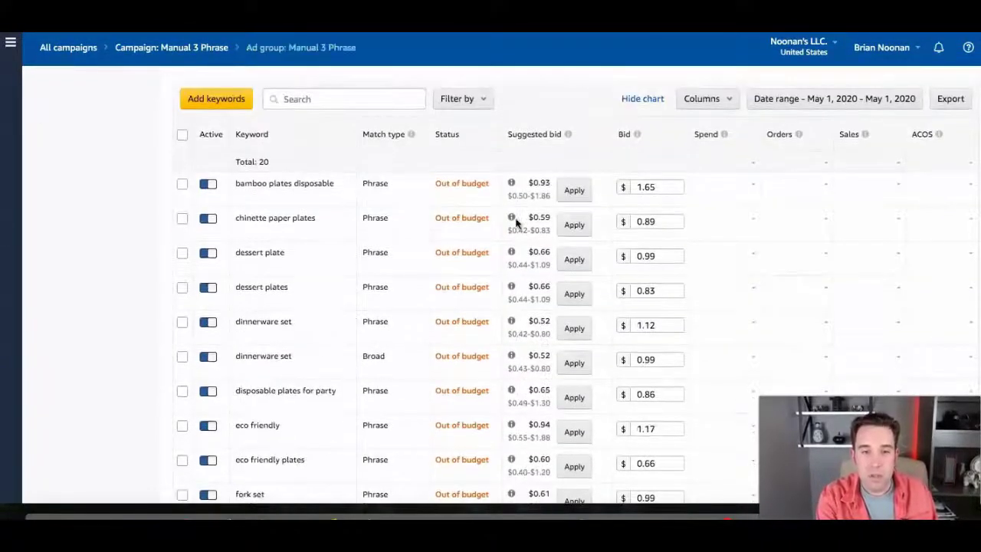
- Pause the phrase-match keyword "paper plates and bowls" in the Manual 3 Phrase ad group
scroll(729, 298, down, 1)
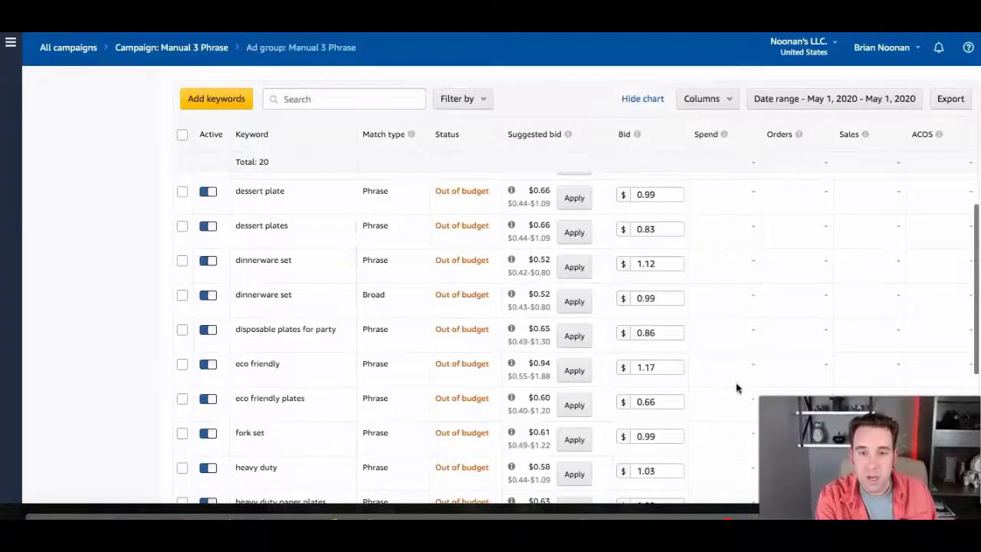
scroll(736, 383, down, 2)
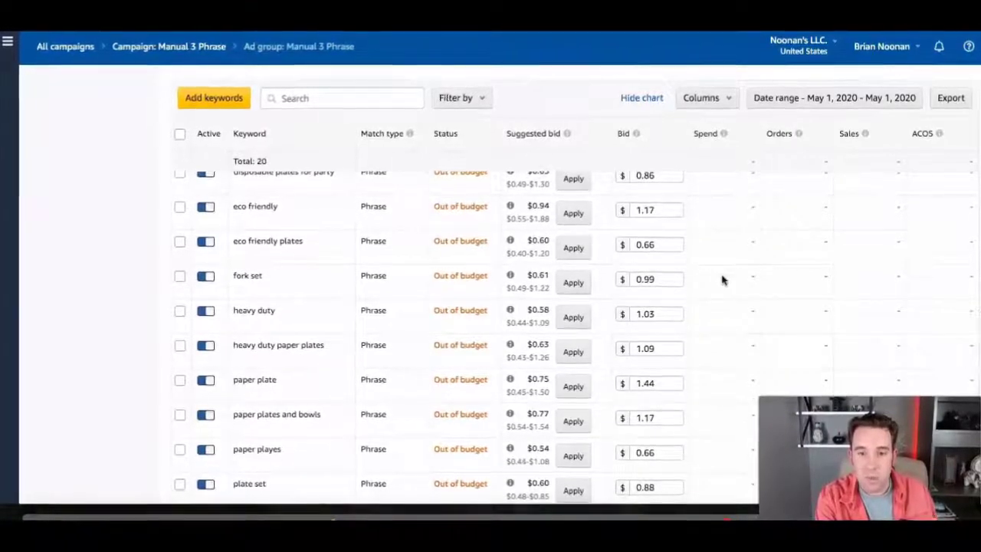
scroll(722, 280, down, 3)
scroll(723, 281, down, 2)
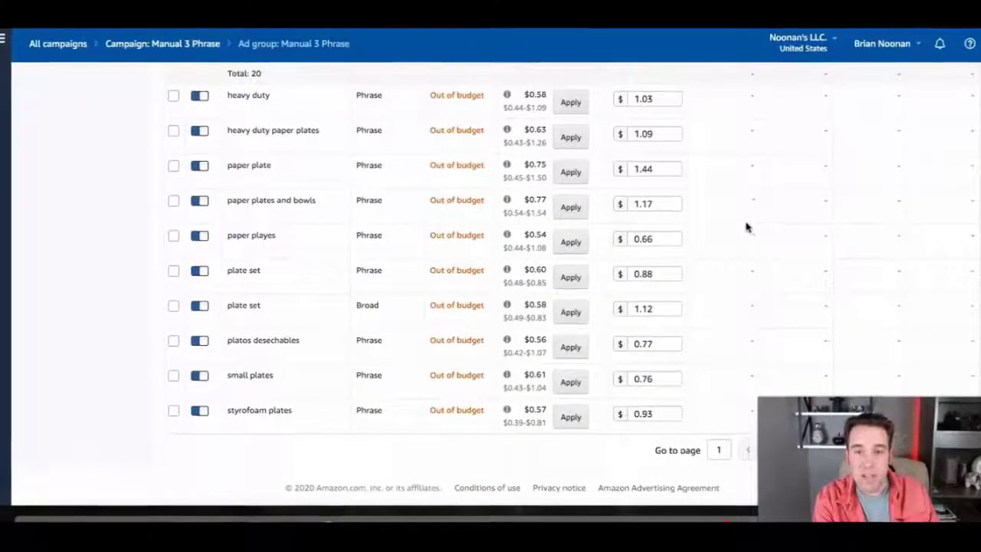
click(191, 201)
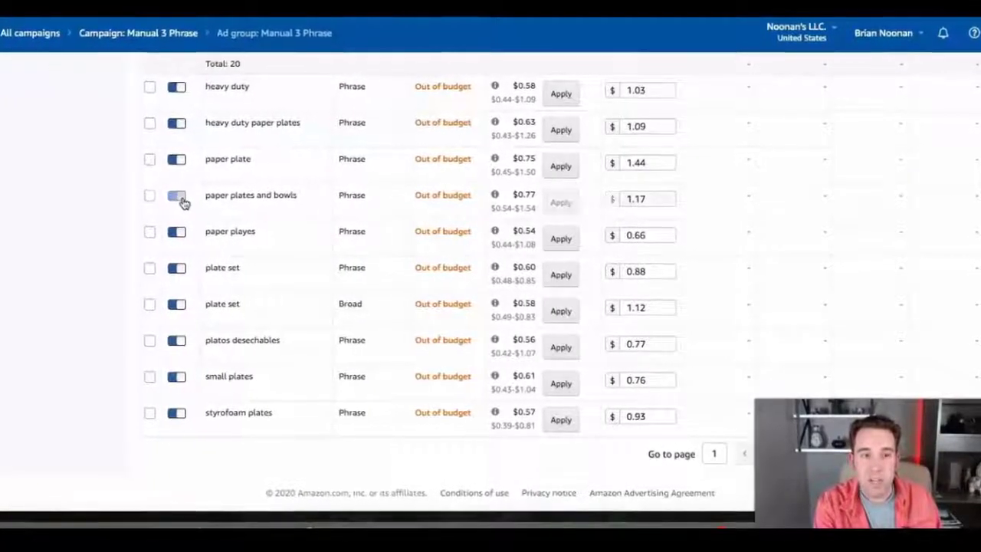